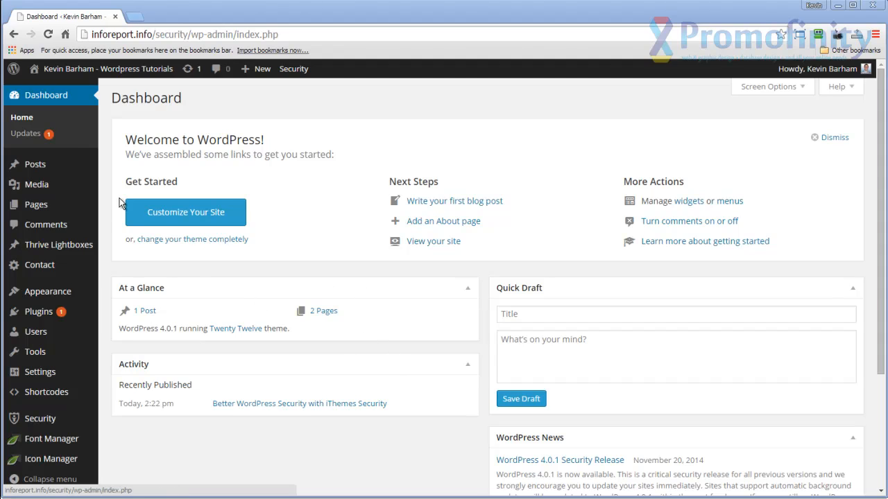
# Create a new page titled "Land Page Builder" and publish it.
pyautogui.moveTo(47, 211)
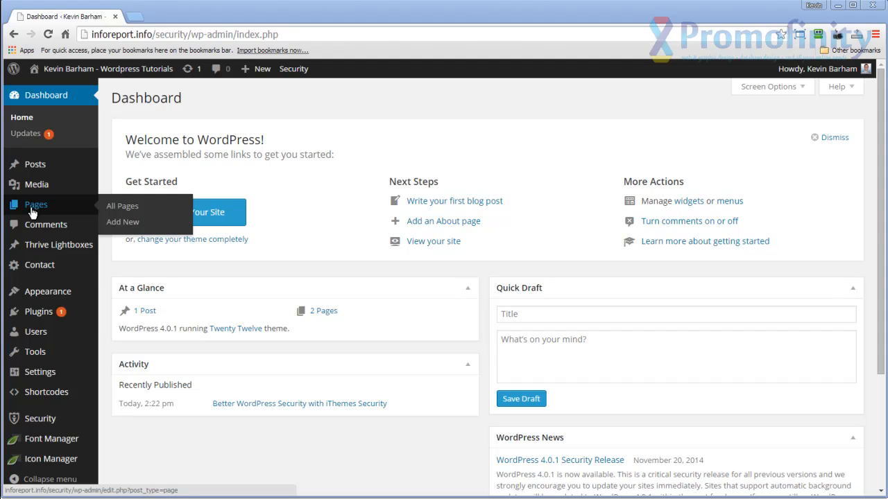
pyautogui.click(124, 223)
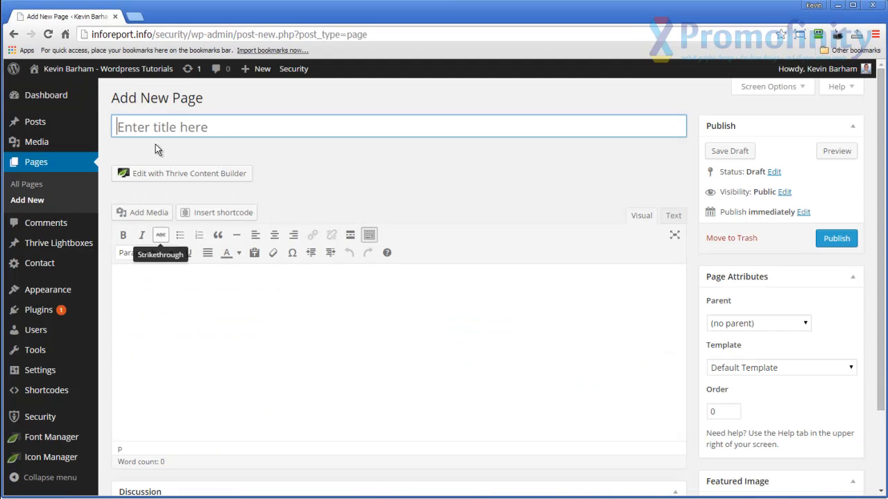
pyautogui.write('Lan')
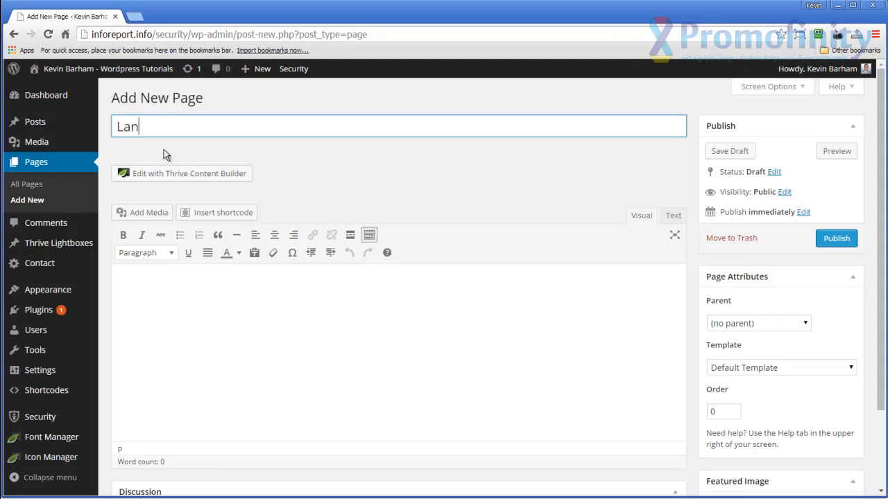
pyautogui.write('d Page Builder')
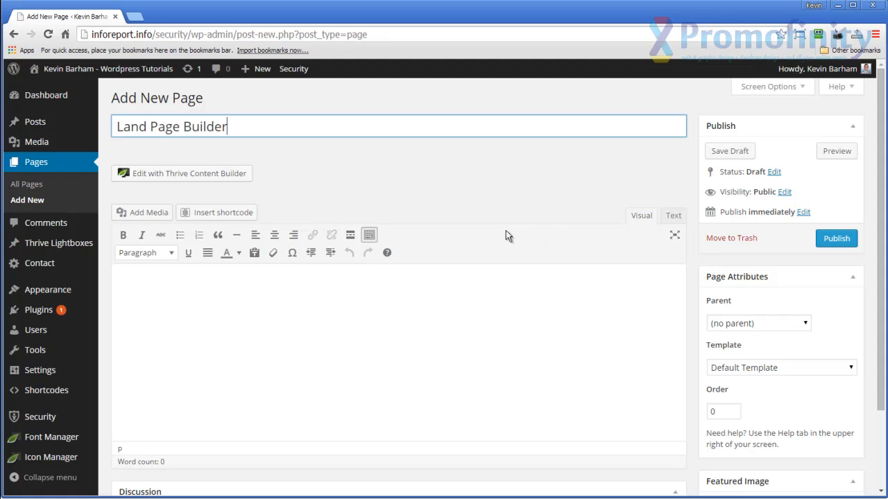
pyautogui.click(836, 240)
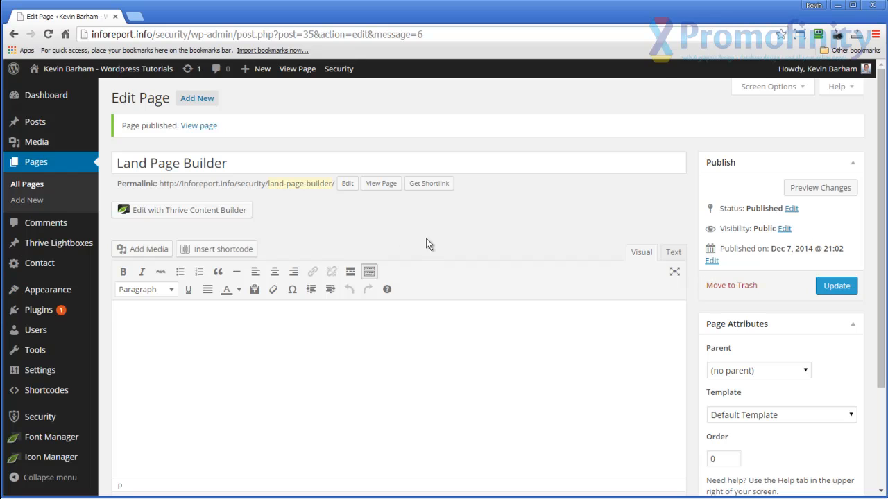
# Open the page in Thrive Content Builder, filter the landing page templates by the sales page tag and load Copy Sales Page.
pyautogui.click(170, 215)
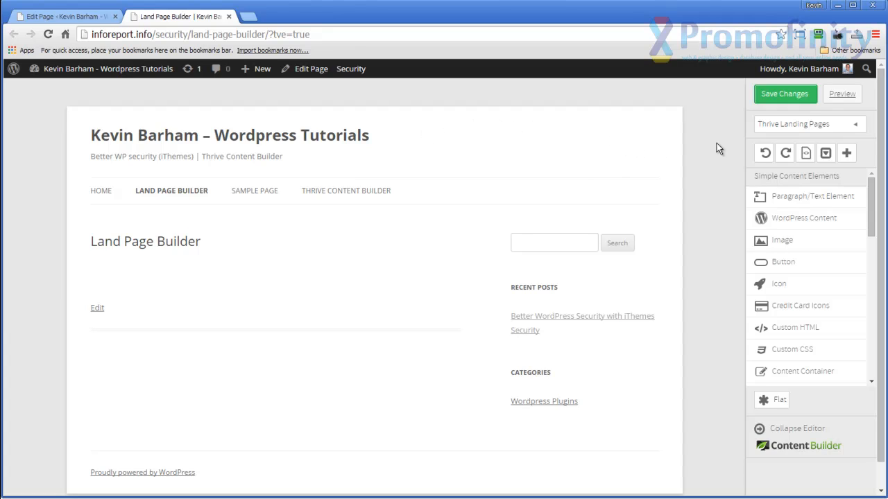
pyautogui.click(857, 129)
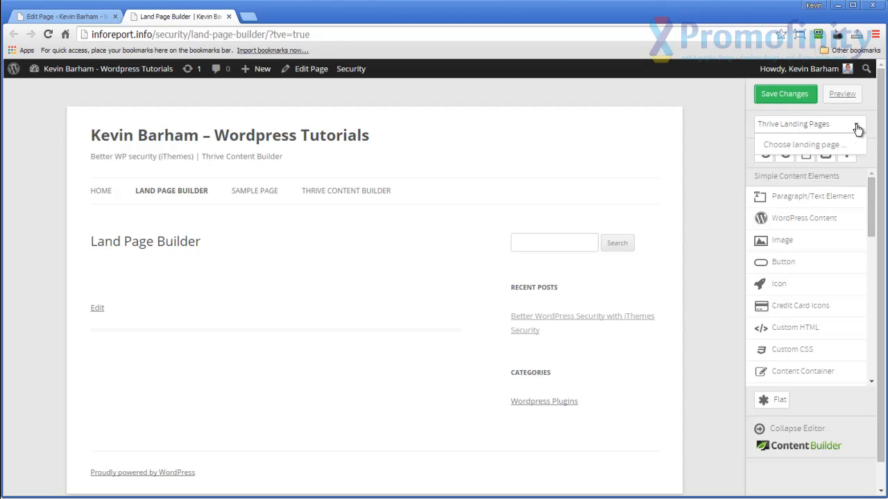
pyautogui.click(809, 150)
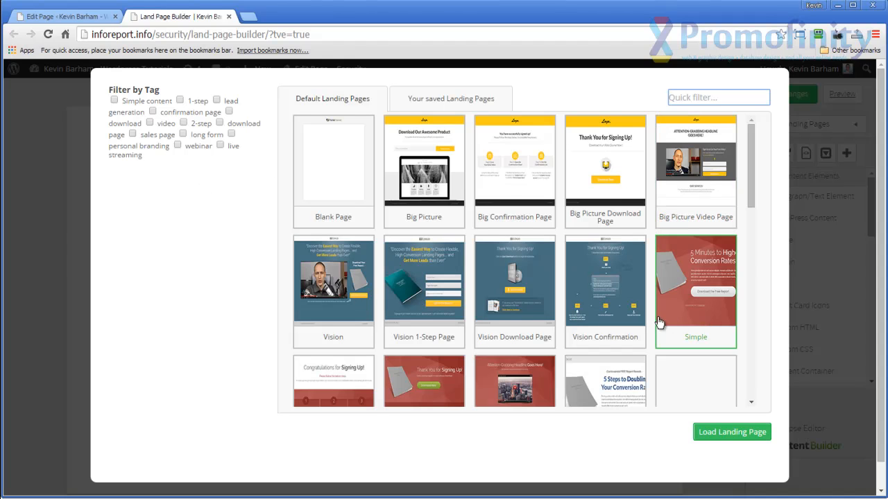
pyautogui.click(588, 304)
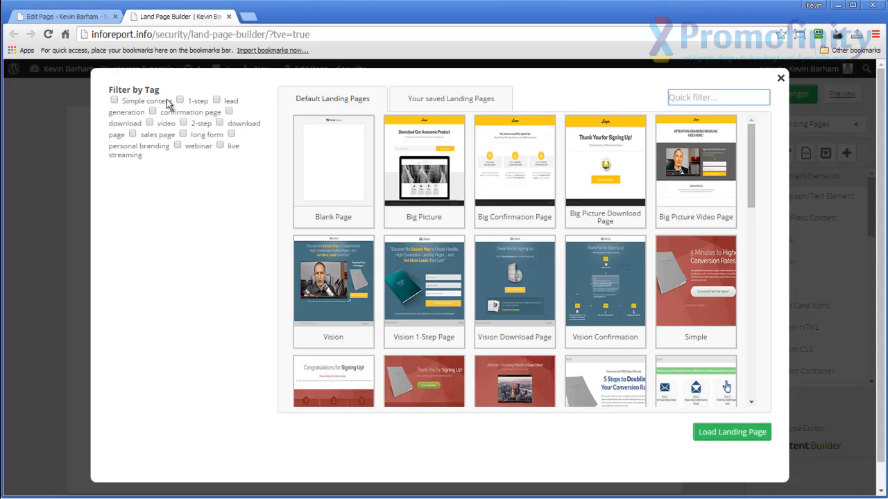
pyautogui.click(133, 136)
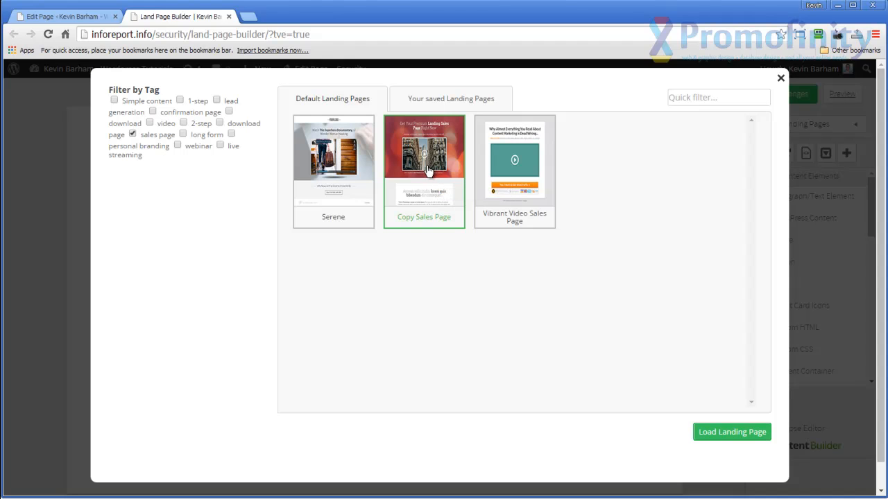
pyautogui.click(728, 434)
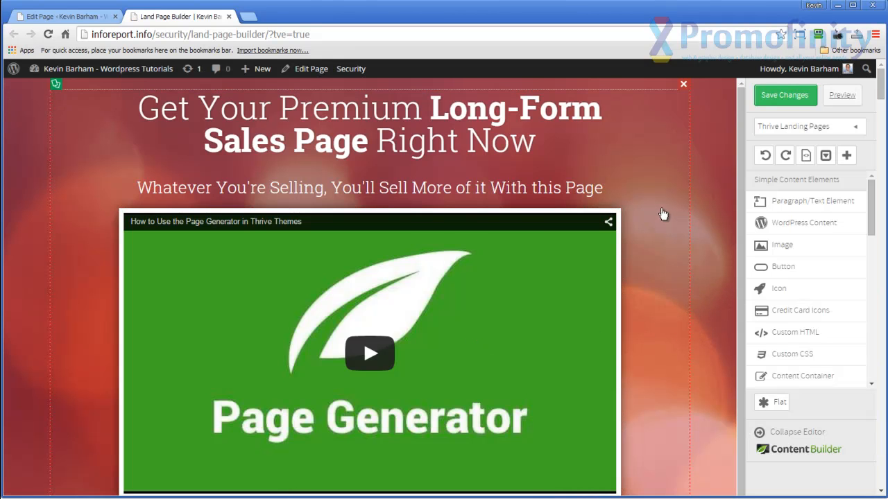
# Look over the loaded sales page template, save the changes and open the page preview.
pyautogui.scroll(-1, 705, 245)
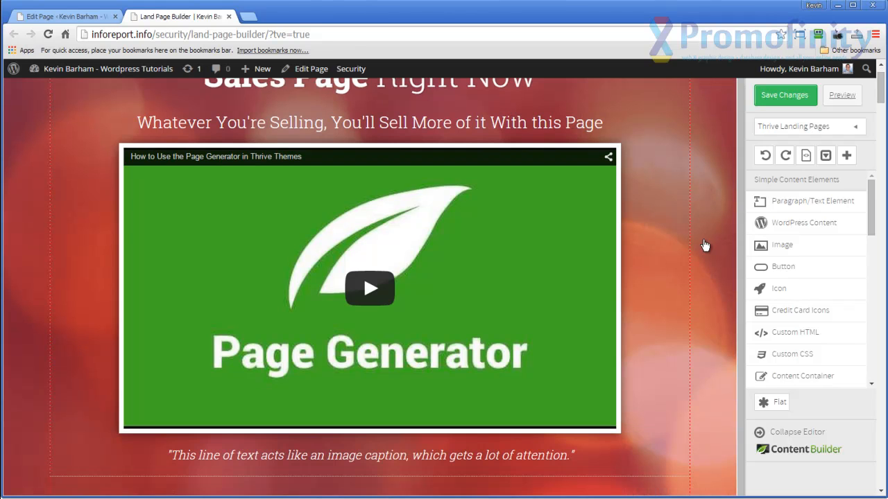
pyautogui.scroll(-7, 704, 246)
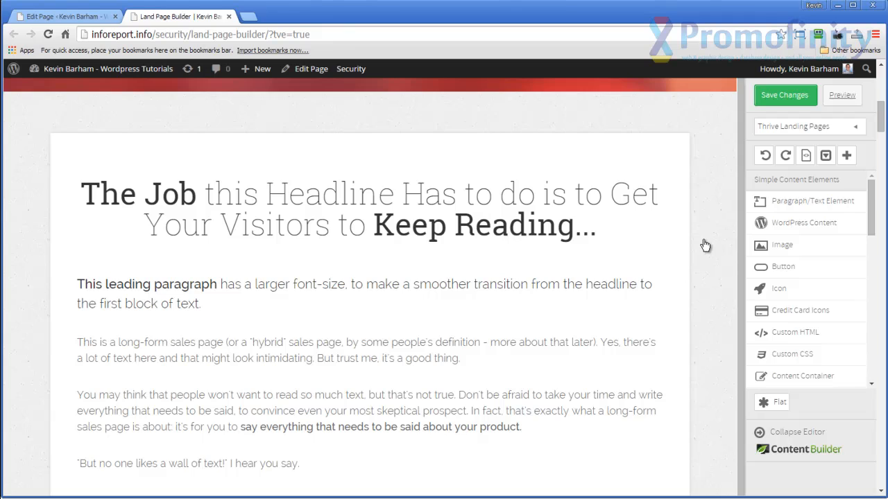
pyautogui.scroll(8, 705, 246)
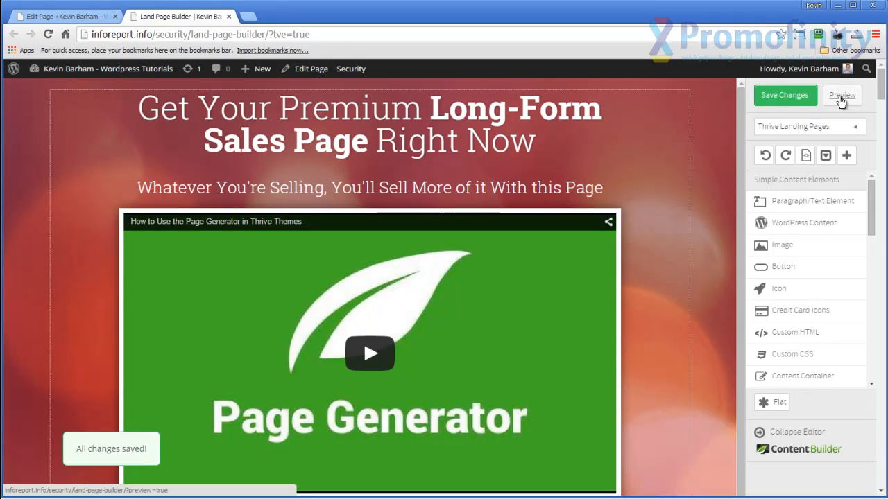
pyautogui.click(841, 97)
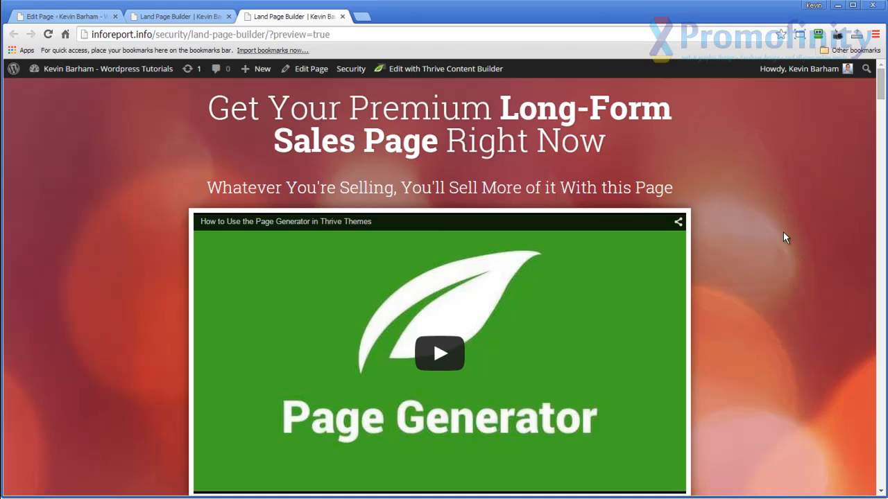
# Examine the previewed sales page's sections, from the header video through the text blocks, product details, guarantee and testimonials.
pyautogui.scroll(-1, 783, 234)
pyautogui.scroll(-7, 784, 236)
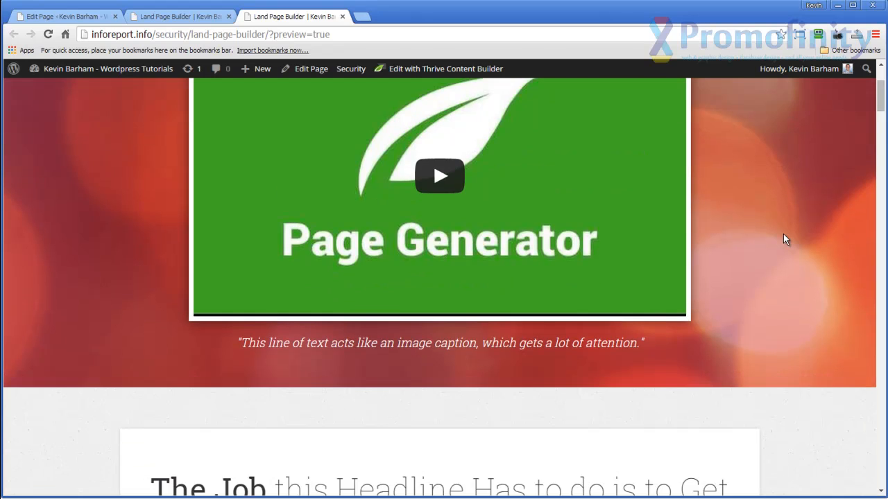
pyautogui.scroll(-3, 783, 236)
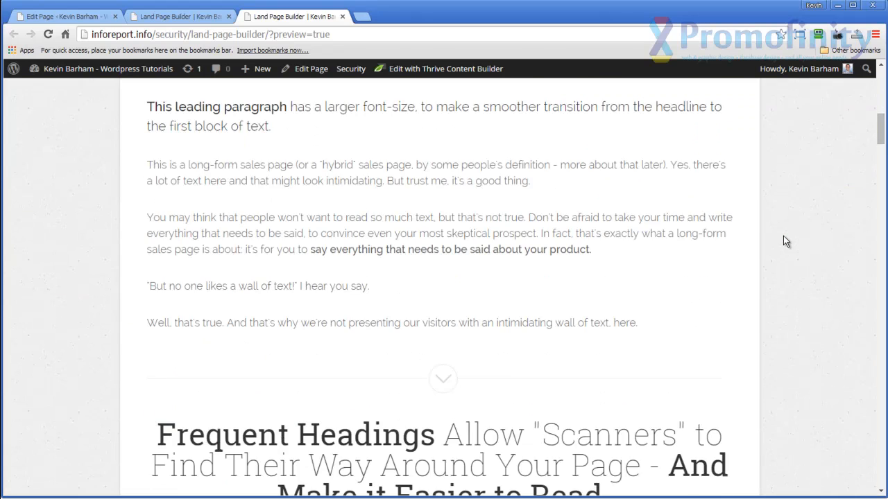
pyautogui.scroll(-3, 784, 236)
pyautogui.scroll(-1, 783, 236)
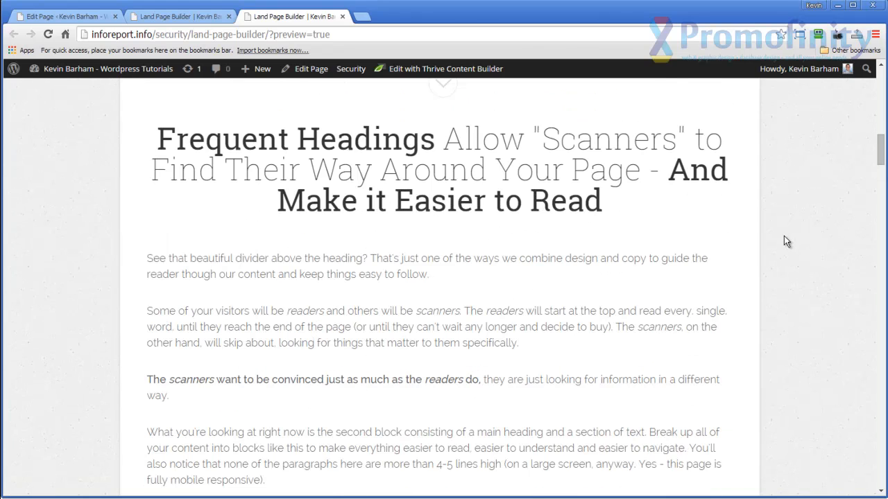
pyautogui.scroll(-4, 785, 236)
pyautogui.scroll(-4, 785, 235)
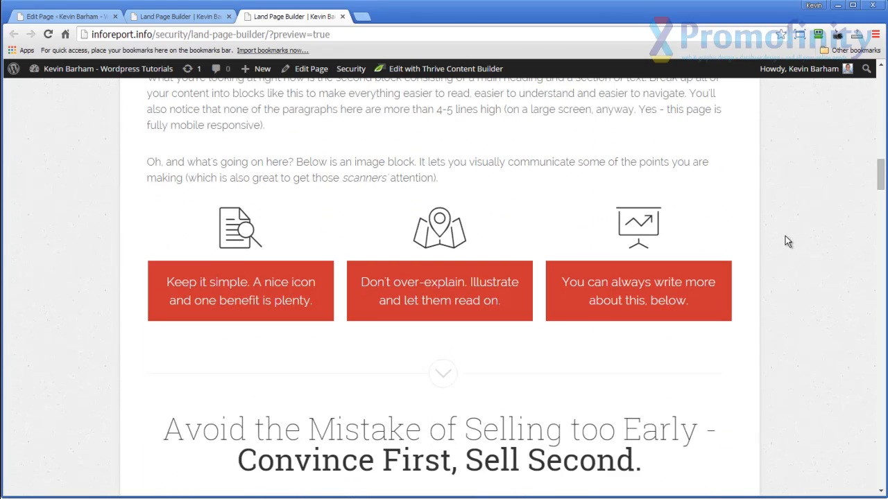
pyautogui.scroll(-10, 786, 240)
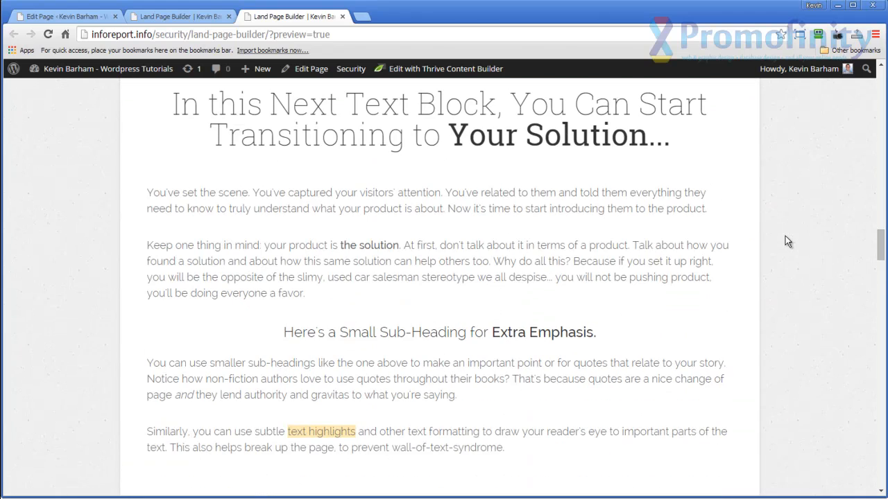
pyautogui.scroll(-4, 787, 240)
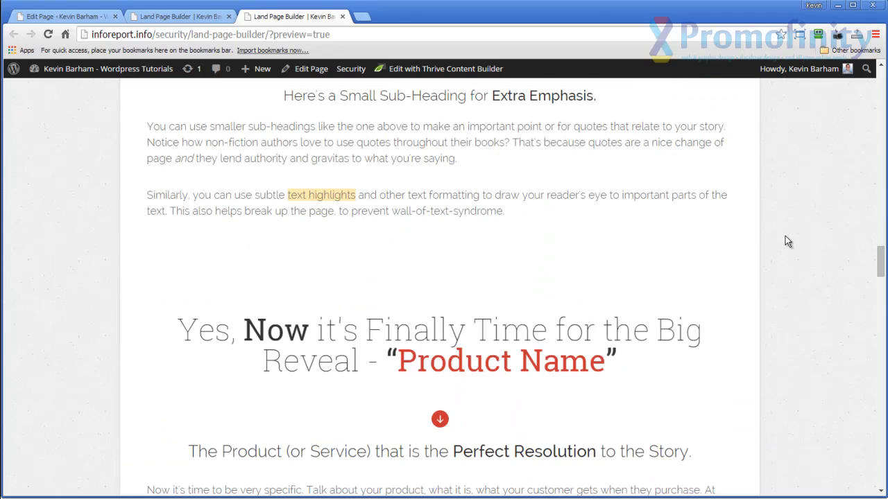
pyautogui.scroll(-3, 787, 241)
pyautogui.scroll(-3, 787, 240)
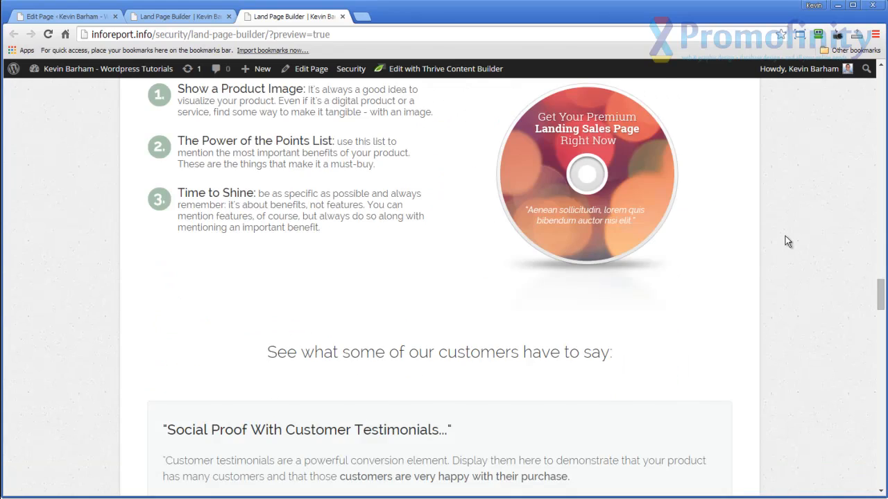
pyautogui.scroll(-3, 787, 241)
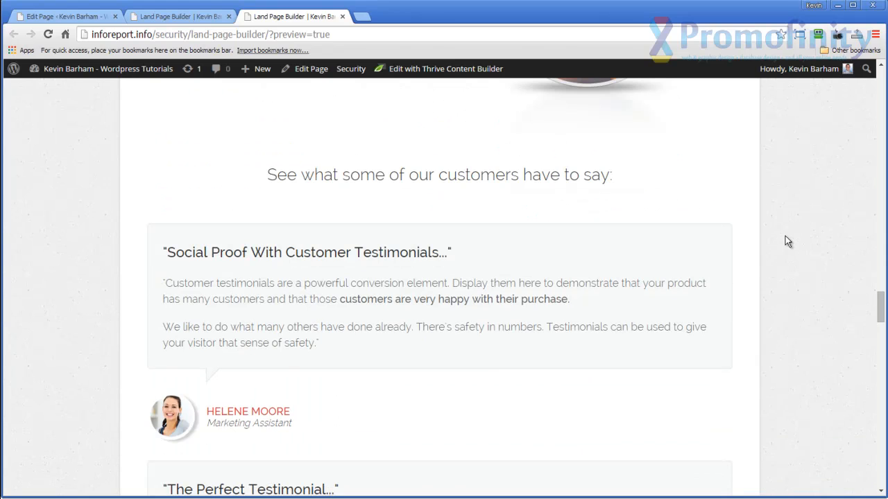
pyautogui.scroll(-11, 785, 237)
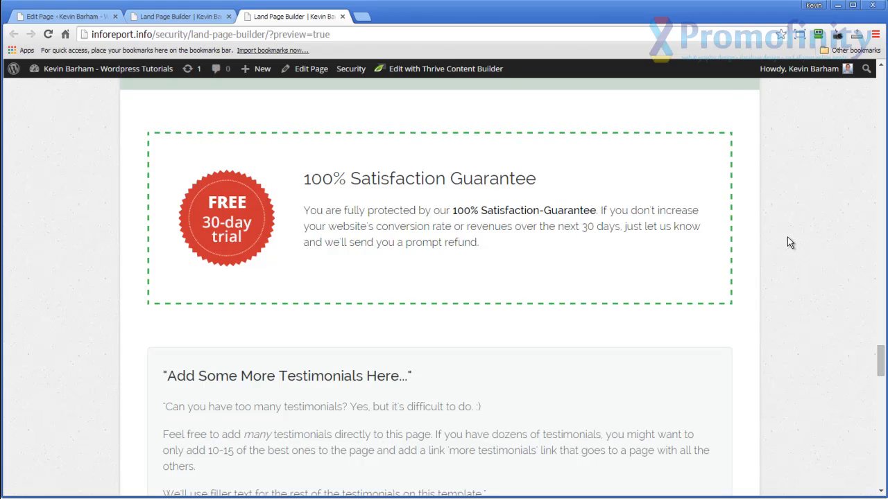
pyautogui.scroll(-3, 787, 238)
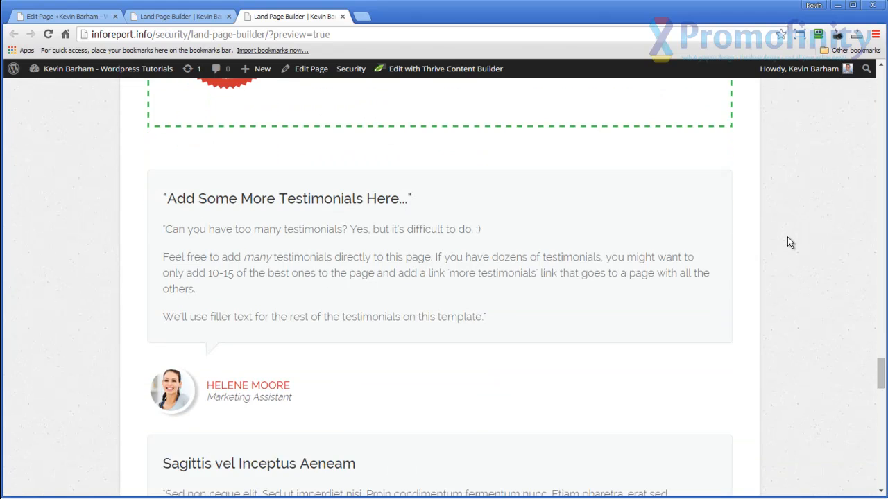
pyautogui.scroll(-5, 787, 237)
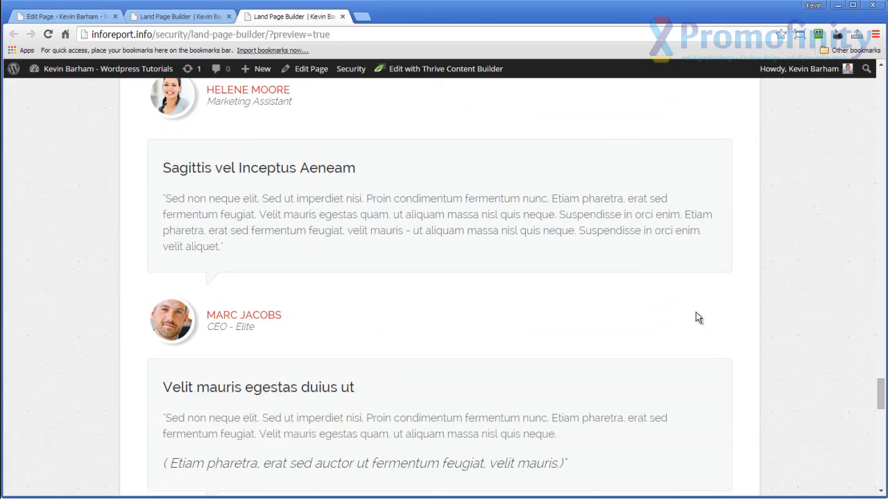
pyautogui.scroll(2, 783, 316)
pyautogui.scroll(2, 783, 317)
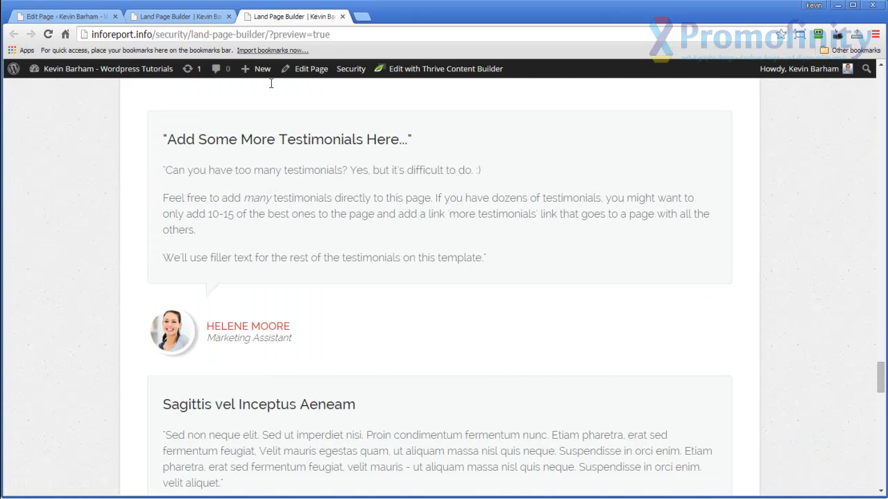
# Back in the page editor, delete the "Social Proof With Customer Testimonials..." block and the "The Perfect Testimonial..." heading.
pyautogui.click(177, 20)
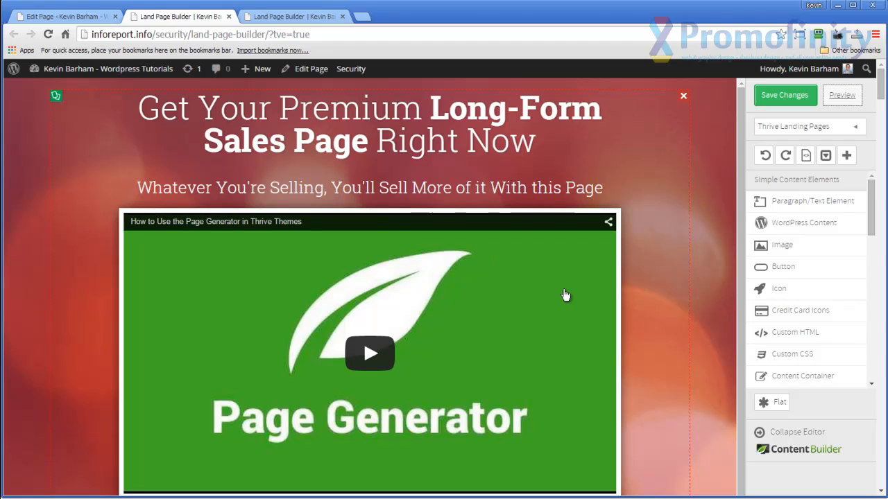
pyautogui.scroll(-3, 703, 328)
pyautogui.scroll(-15, 702, 322)
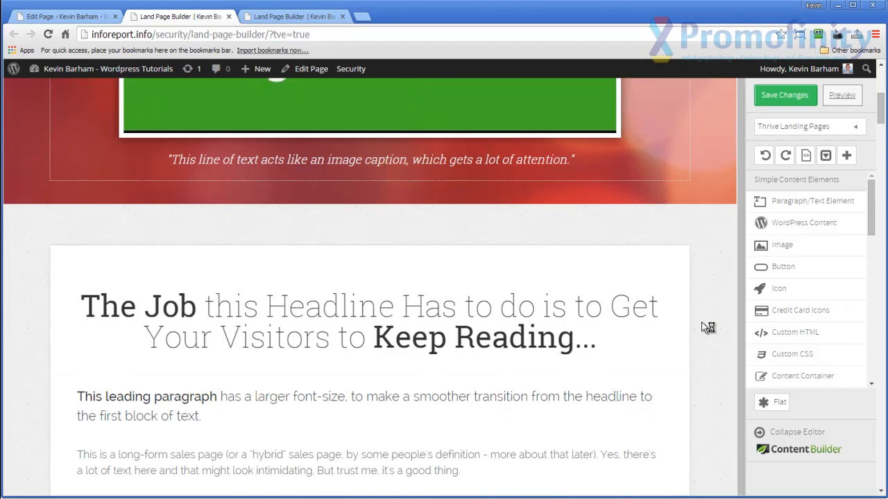
pyautogui.scroll(-13, 702, 326)
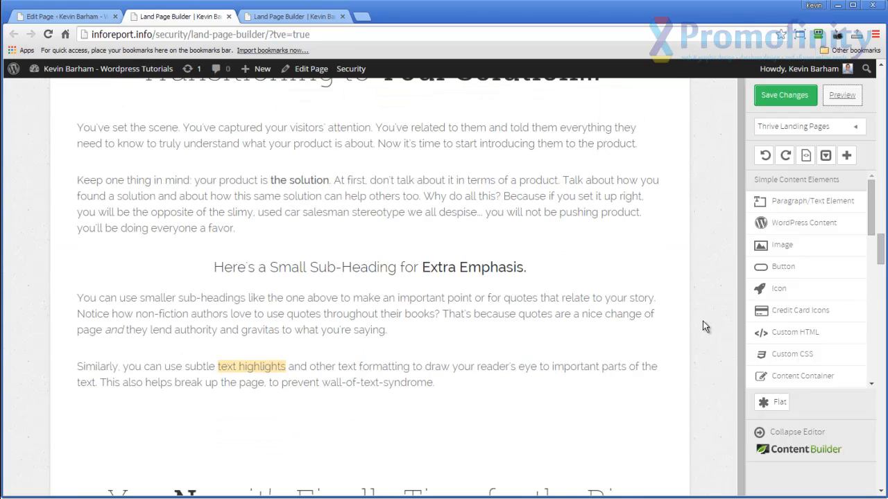
pyautogui.scroll(-12, 702, 326)
pyautogui.scroll(-4, 703, 326)
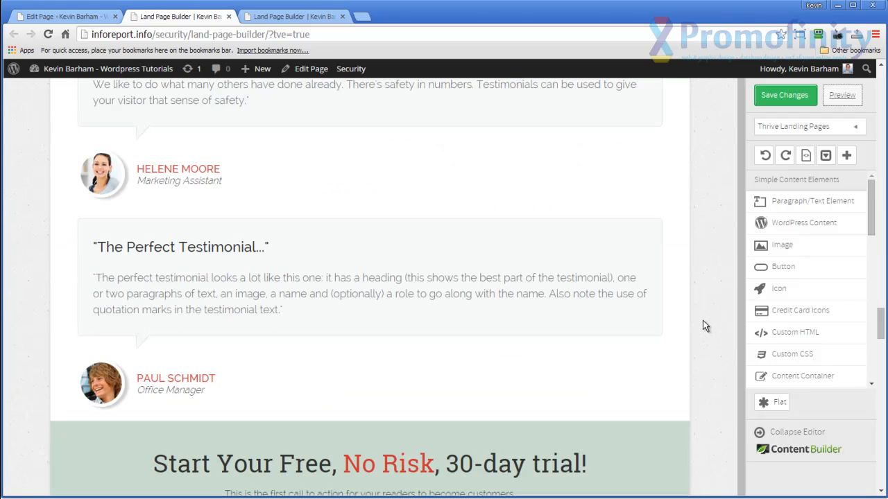
pyautogui.scroll(2, 704, 326)
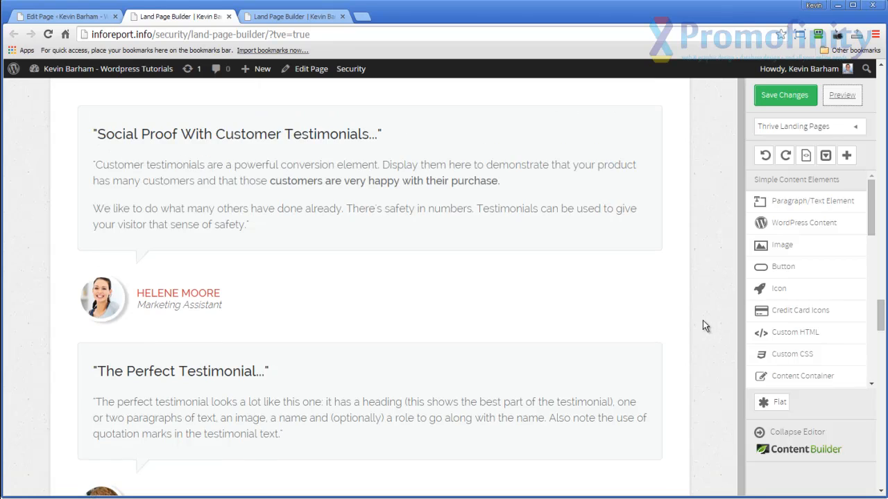
pyautogui.scroll(1, 702, 323)
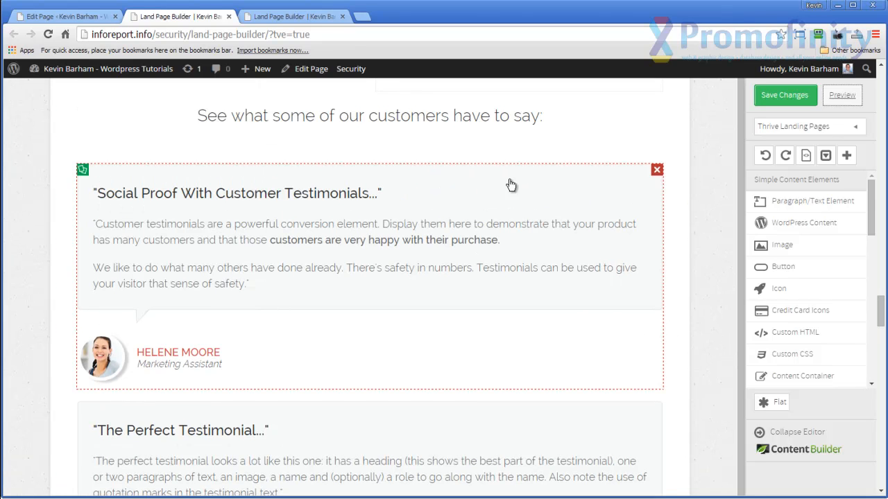
pyautogui.click(657, 170)
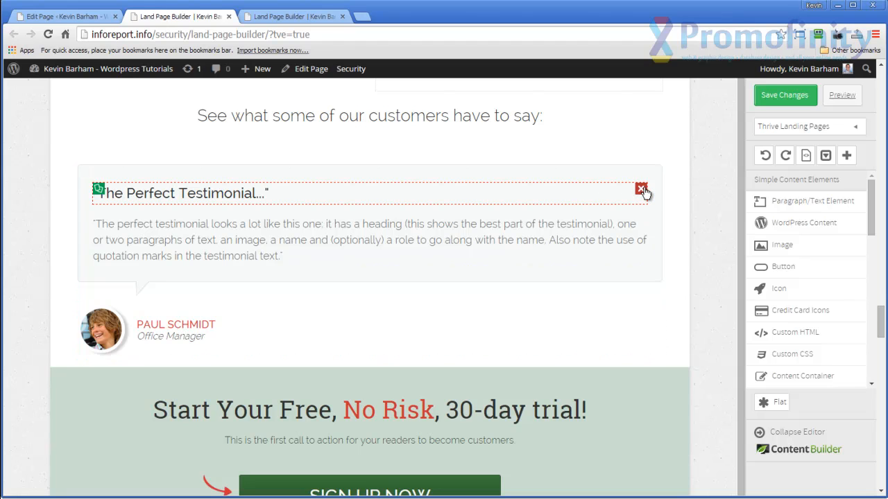
pyautogui.click(640, 190)
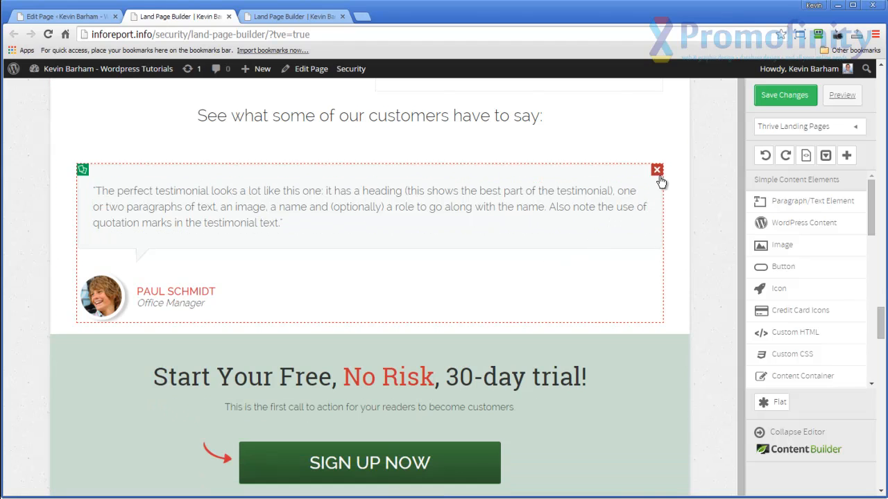
# Delete the remaining "The perfect testimonial..." block and the "See what some of our customers have to say:" heading above the sign-up section.
pyautogui.click(656, 170)
pyautogui.scroll(2, 586, 260)
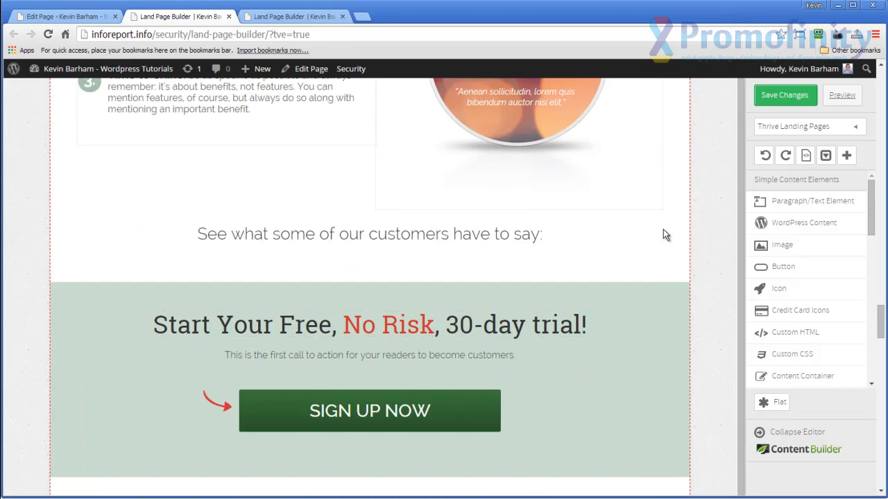
pyautogui.click(656, 230)
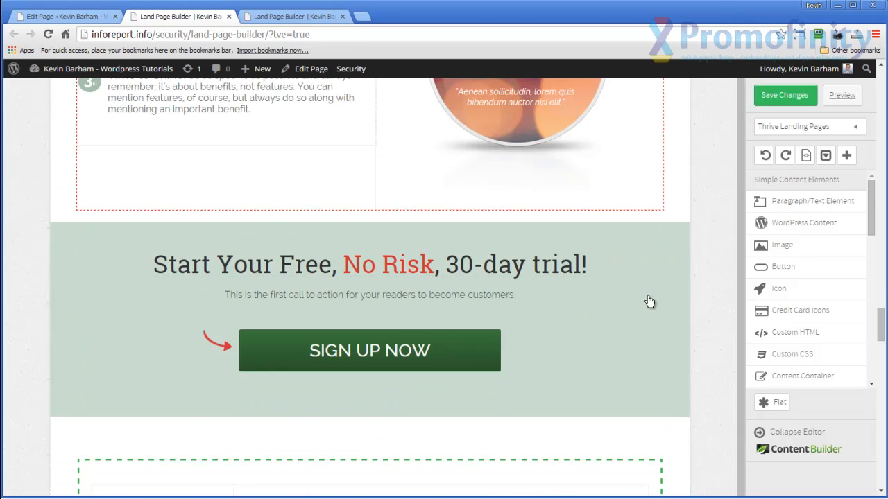
pyautogui.scroll(-5, 630, 310)
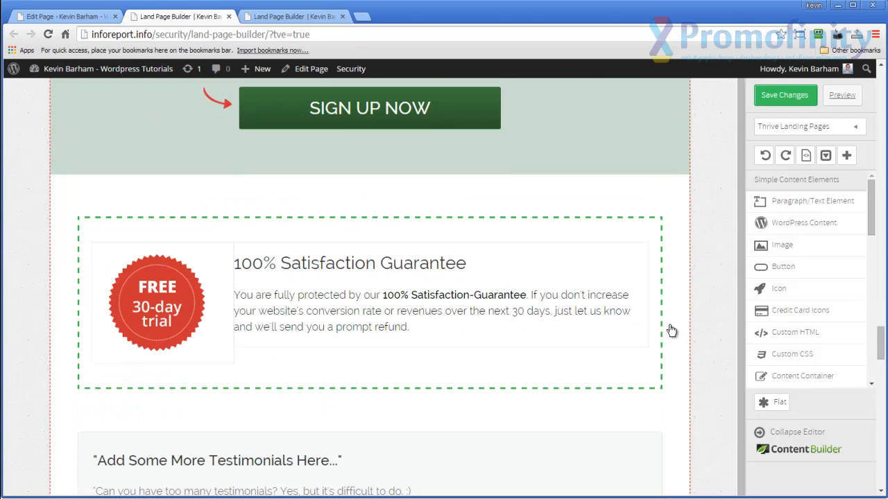
pyautogui.scroll(-1, 664, 337)
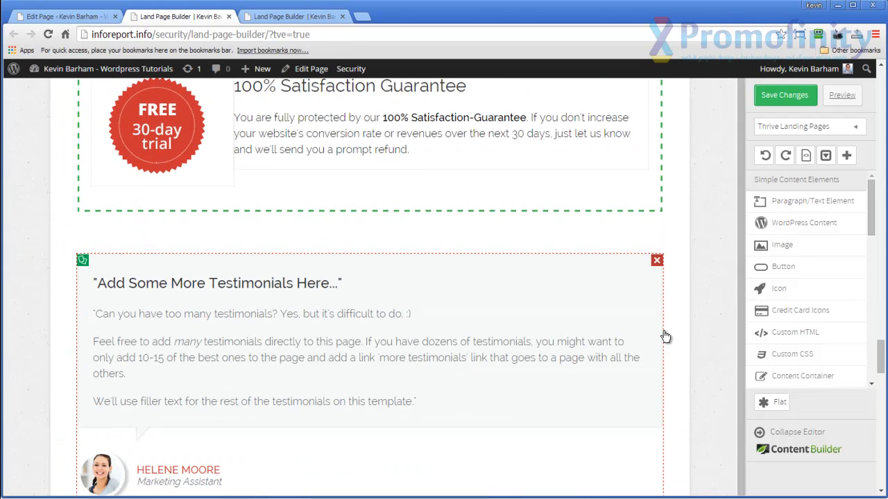
pyautogui.scroll(-4, 665, 337)
pyautogui.scroll(10, 665, 337)
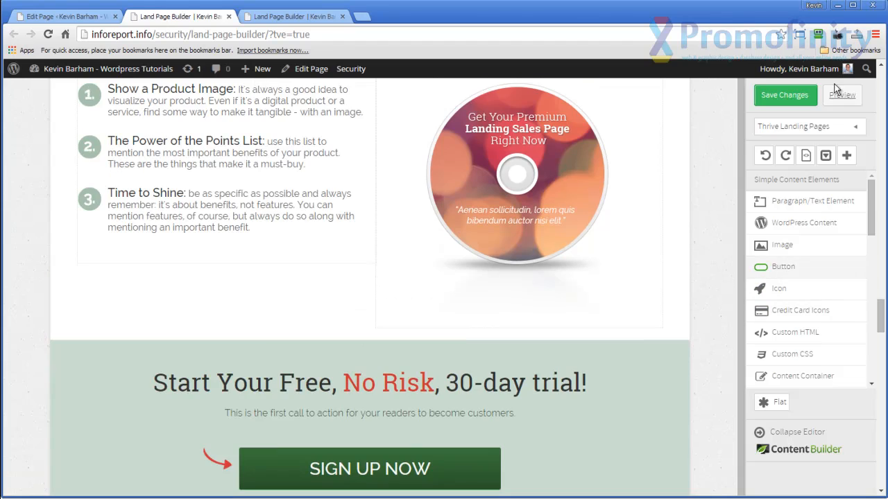
# Open the landing page template chooser, view the templates tagged 2-step and clear that filter again.
pyautogui.click(856, 131)
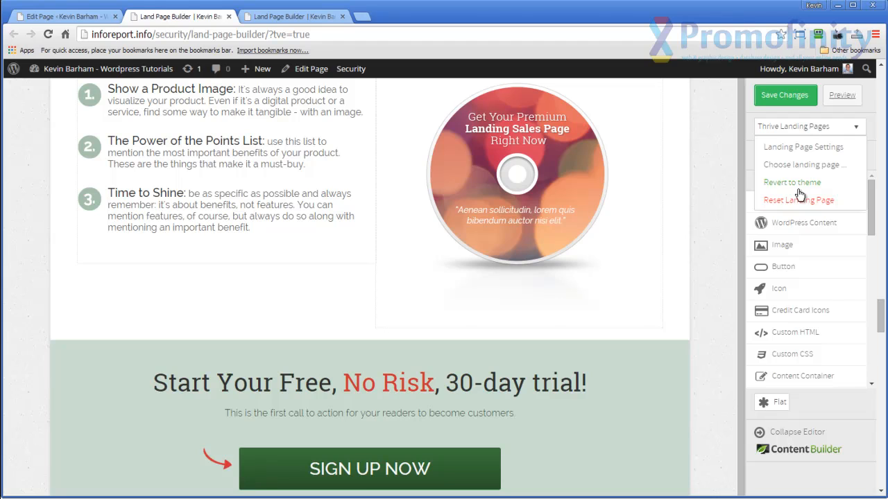
pyautogui.click(803, 168)
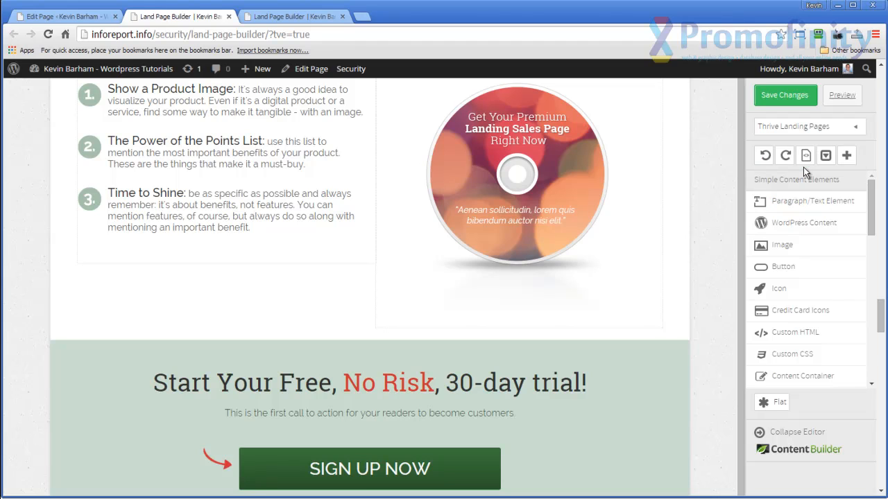
pyautogui.click(159, 169)
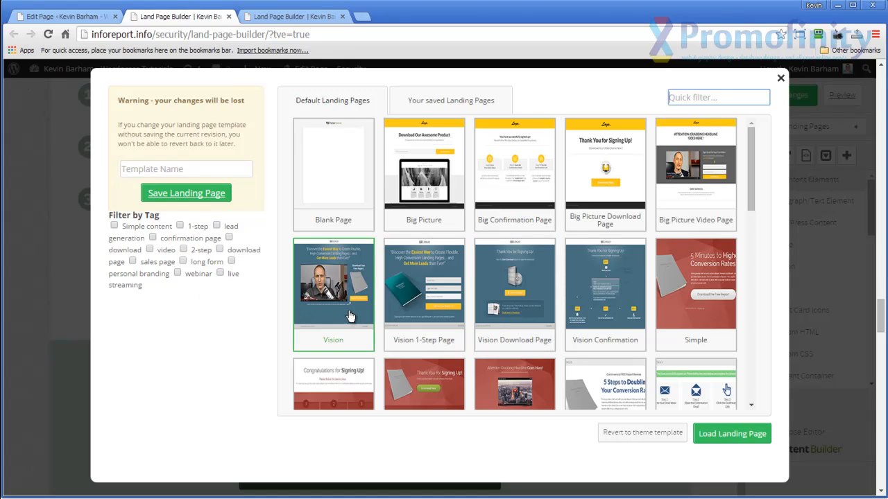
pyautogui.click(183, 251)
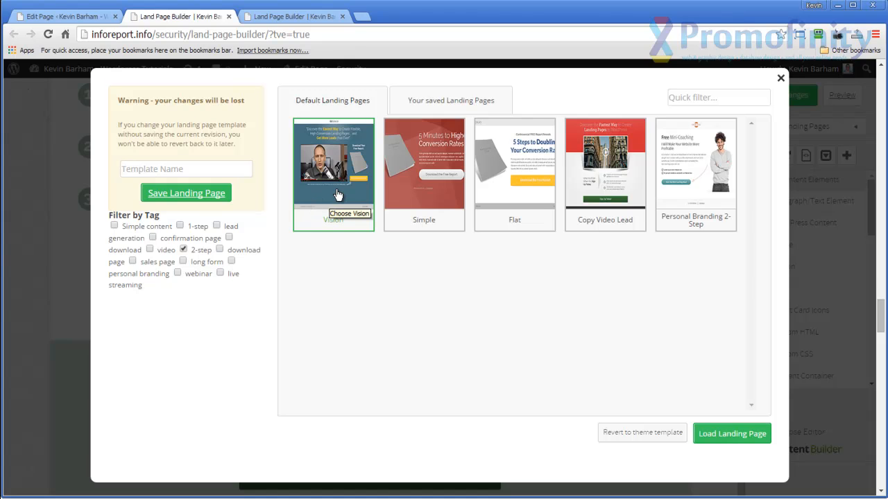
pyautogui.click(183, 249)
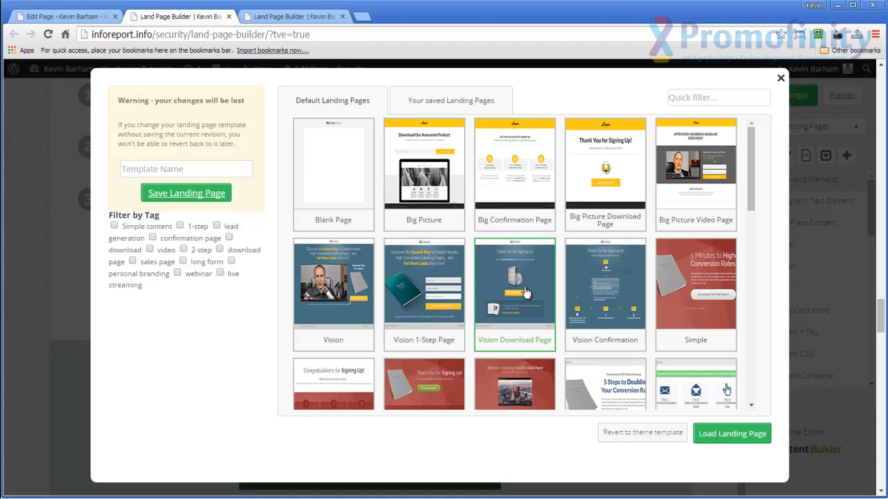
# Browse the default landing page templates and load the Vision template.
pyautogui.scroll(-1, 527, 293)
pyautogui.scroll(-1, 531, 293)
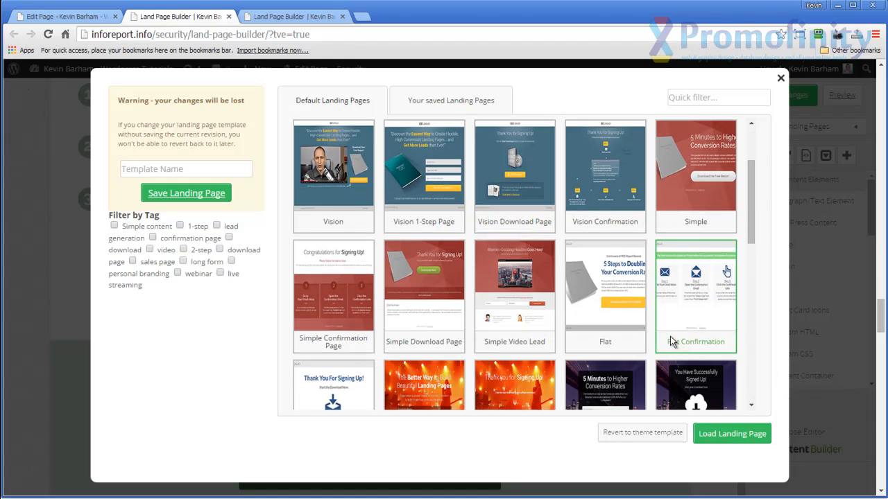
pyautogui.scroll(-1, 670, 327)
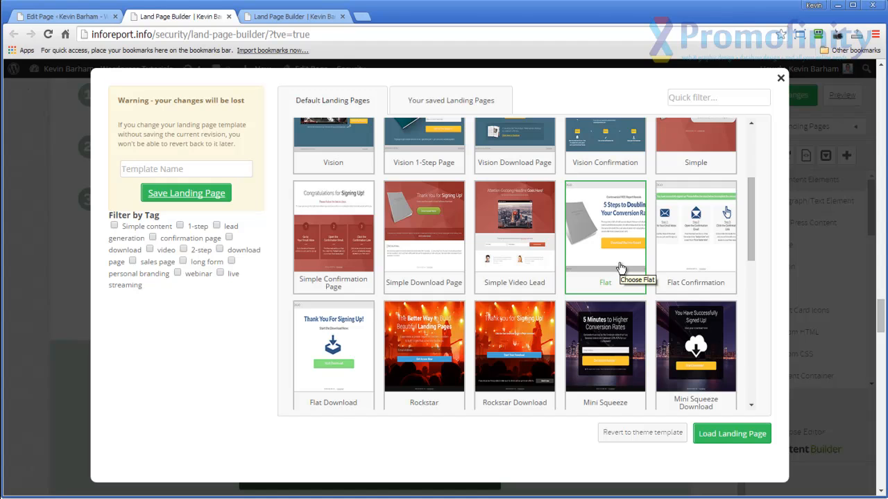
pyautogui.scroll(-2, 621, 269)
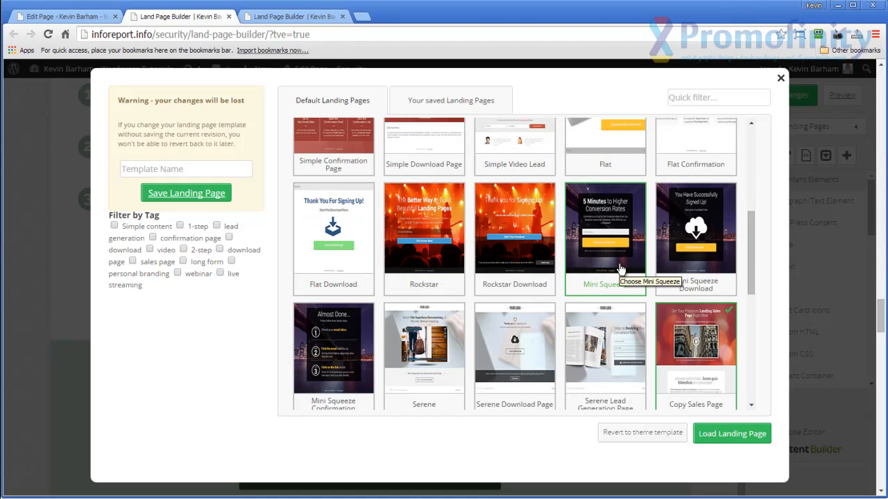
pyautogui.scroll(-1, 621, 269)
pyautogui.scroll(4, 620, 269)
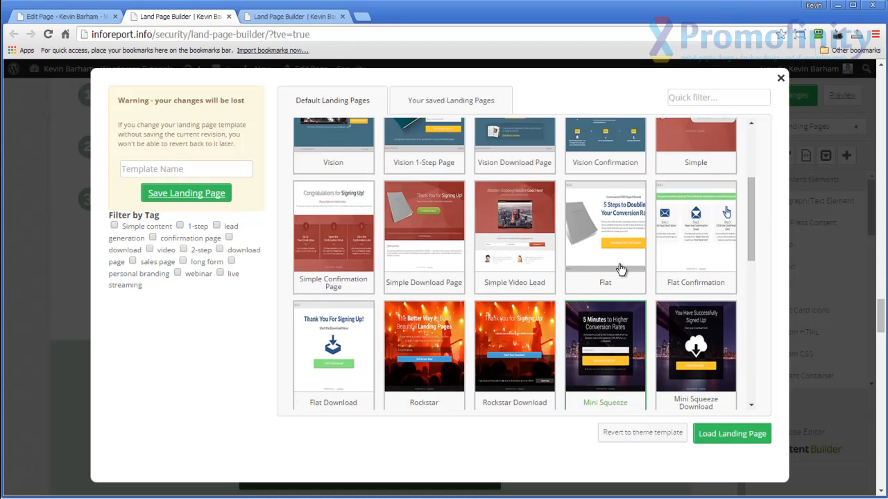
pyautogui.scroll(1, 542, 291)
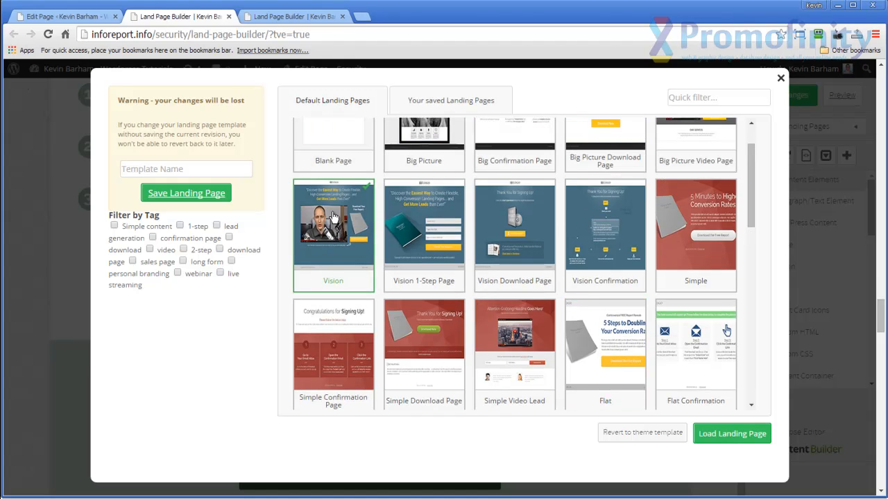
pyautogui.click(722, 439)
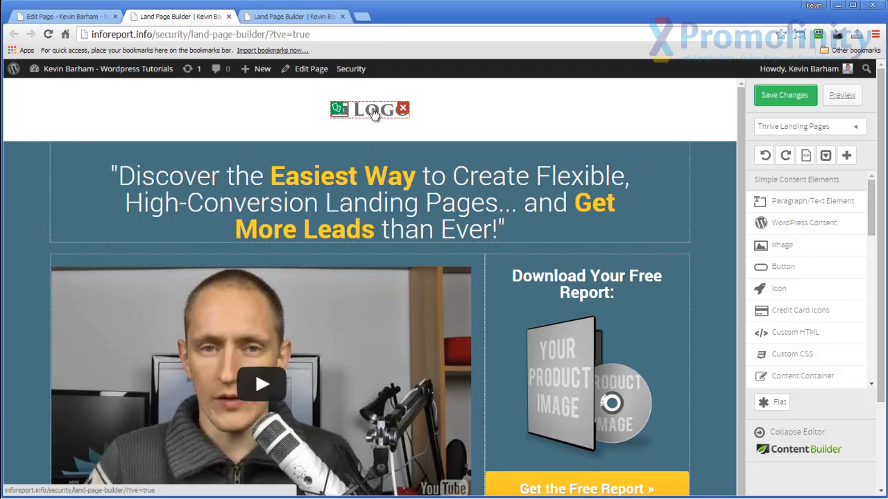
# Replace the placeholder logo with the tcb image from the media library at Medium – 300 × 40 size.
pyautogui.click(373, 113)
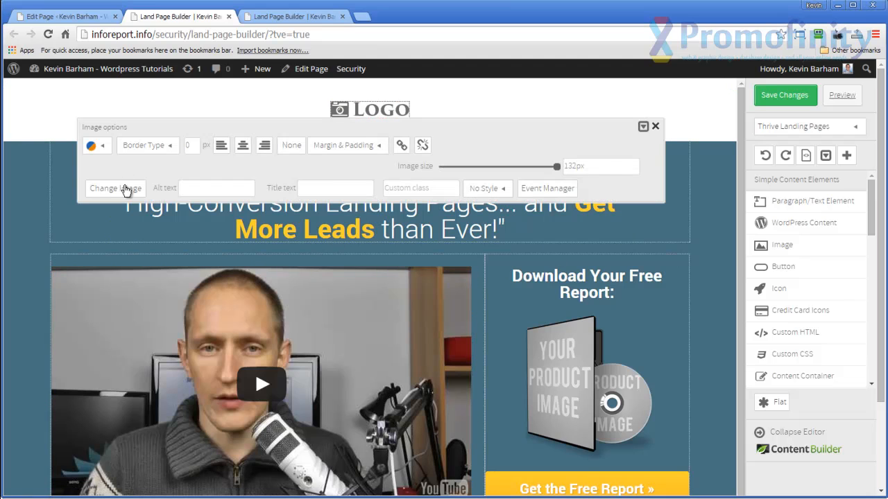
pyautogui.click(125, 190)
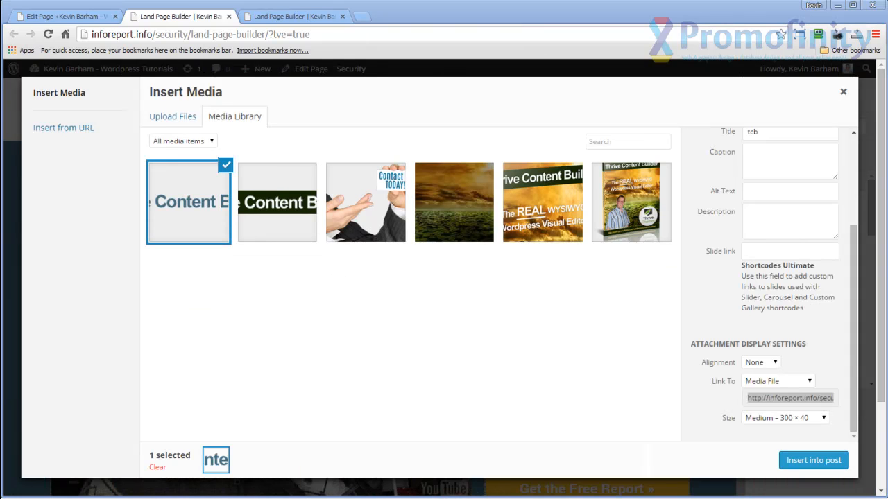
pyautogui.click(831, 463)
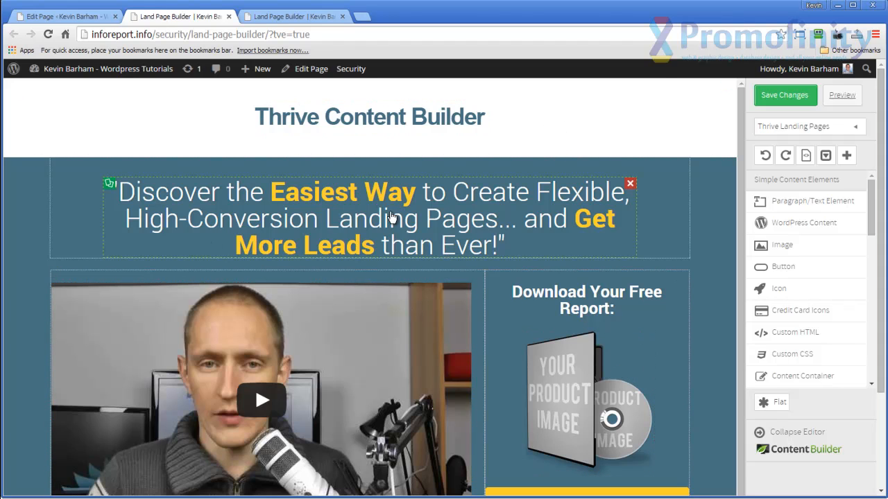
# Open the options of the video below the headline, keep YouTube as its type and replace its URL with the copied YouTube link.
pyautogui.scroll(-1, 586, 220)
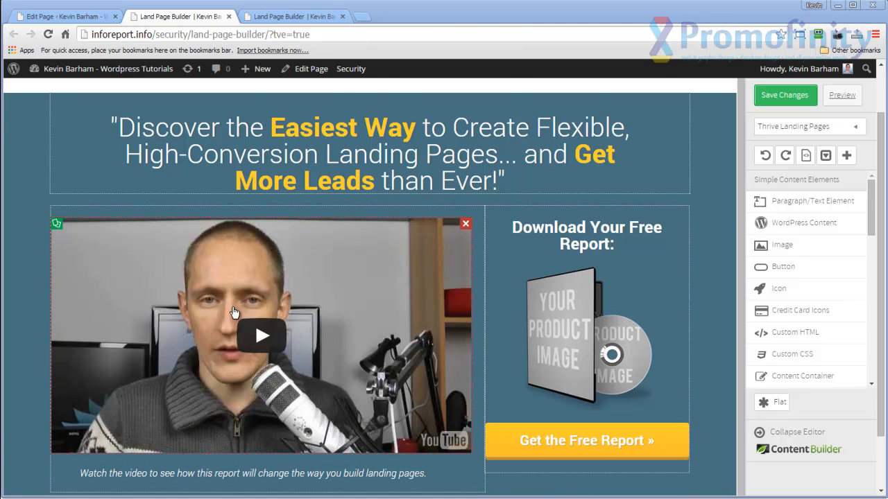
pyautogui.click(299, 332)
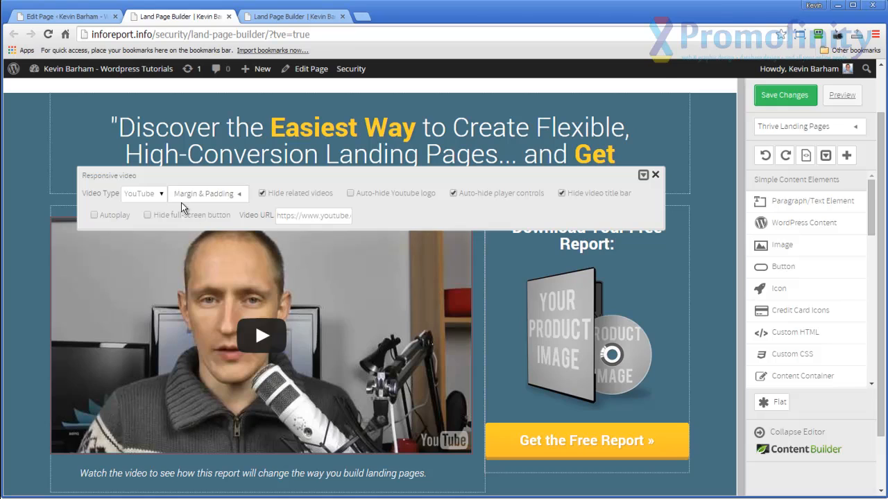
pyautogui.click(161, 196)
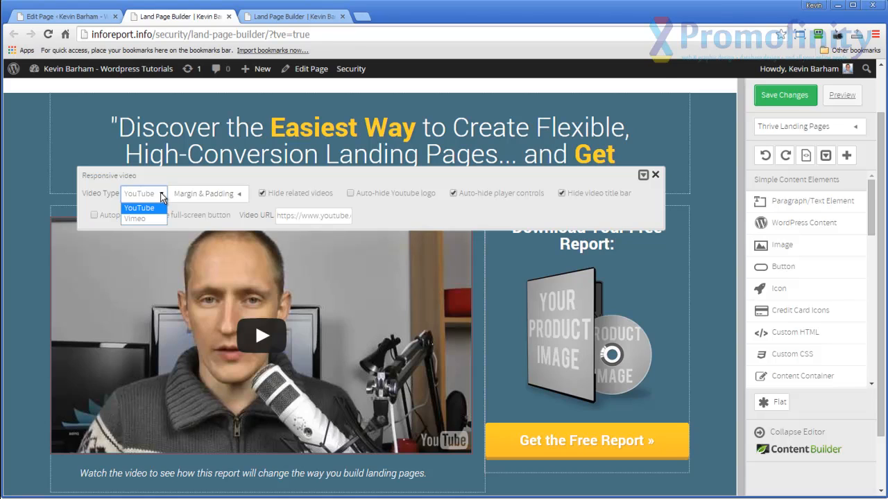
pyautogui.click(161, 197)
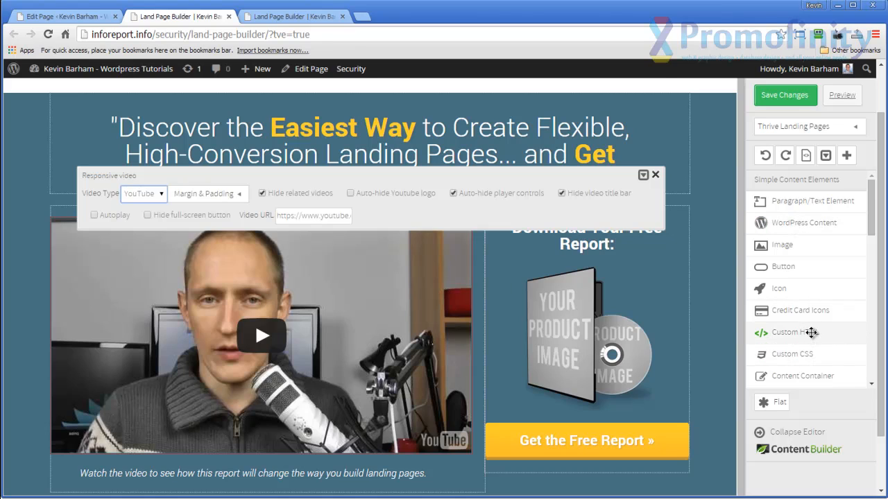
pyautogui.moveTo(809, 332); pyautogui.dragTo(704, 333)
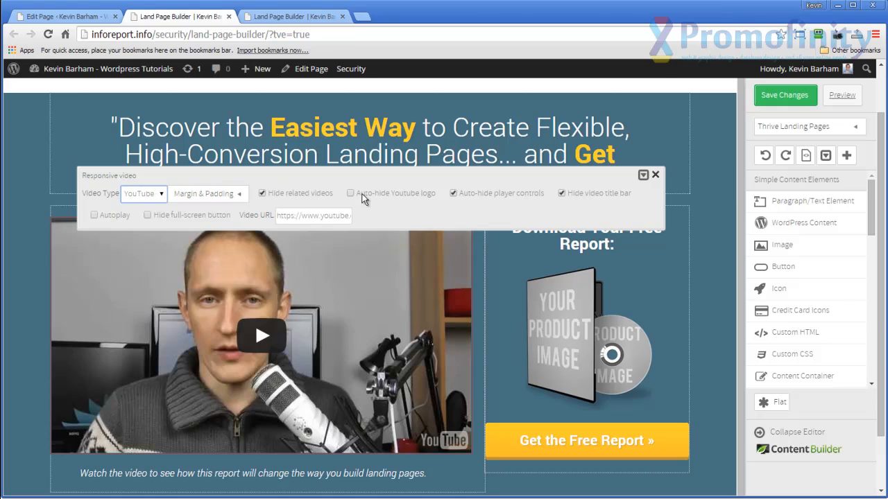
pyautogui.click(301, 215)
pyautogui.hotkey('ctrl', 'a')
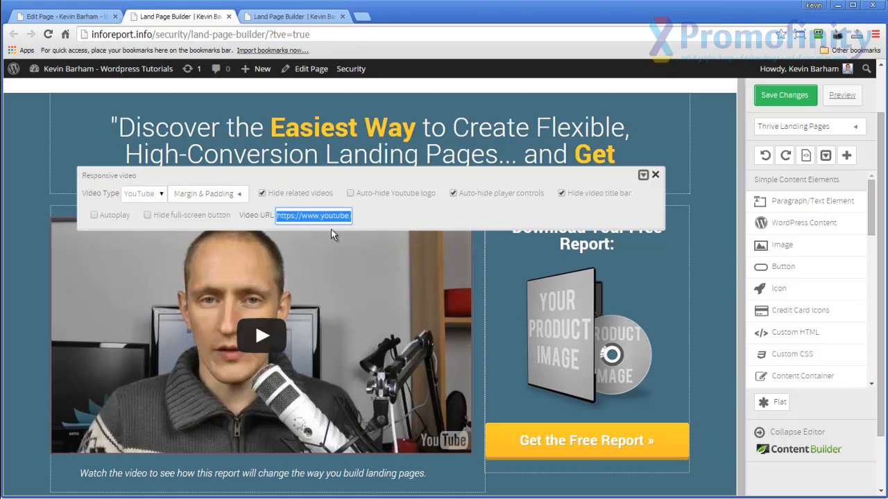
pyautogui.hotkey('ctrl', 'v')
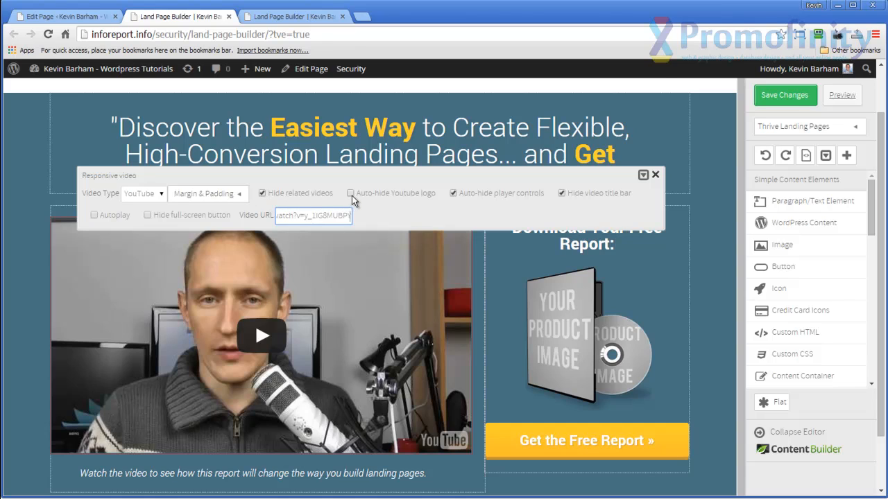
# Disable auto-hiding of the player controls and enable auto-hiding of the Youtube logo for the video.
pyautogui.click(455, 200)
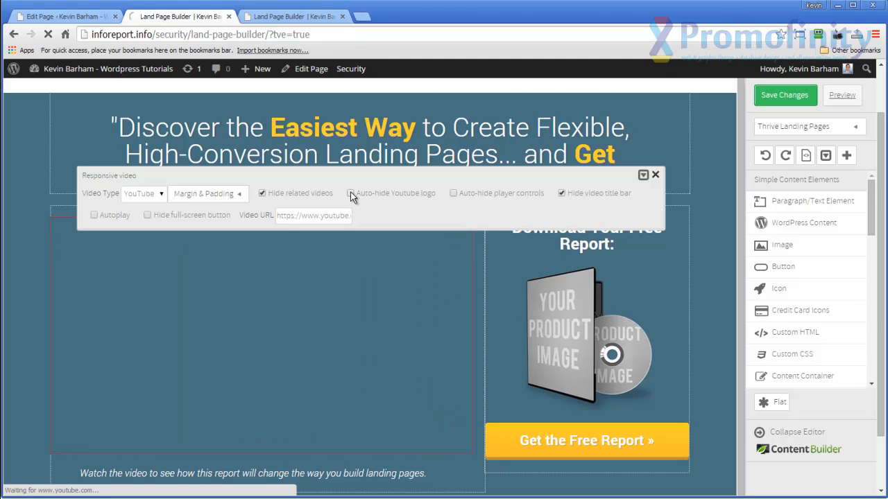
pyautogui.click(351, 194)
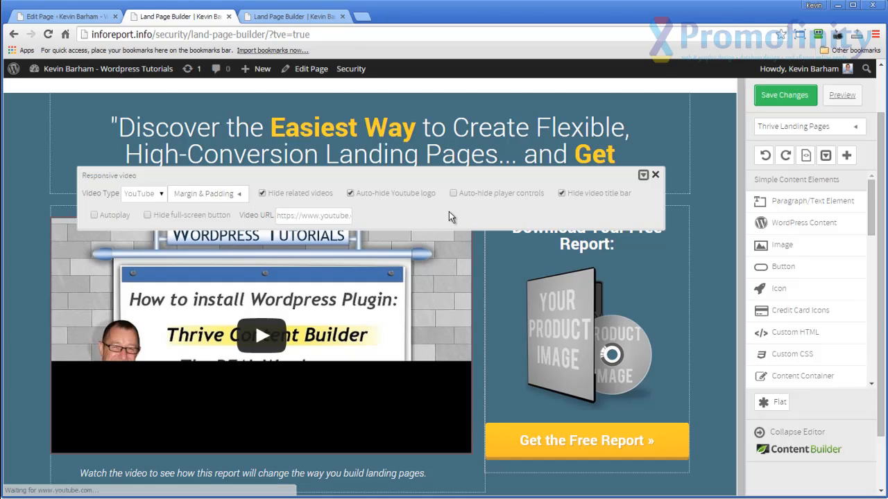
pyautogui.click(721, 275)
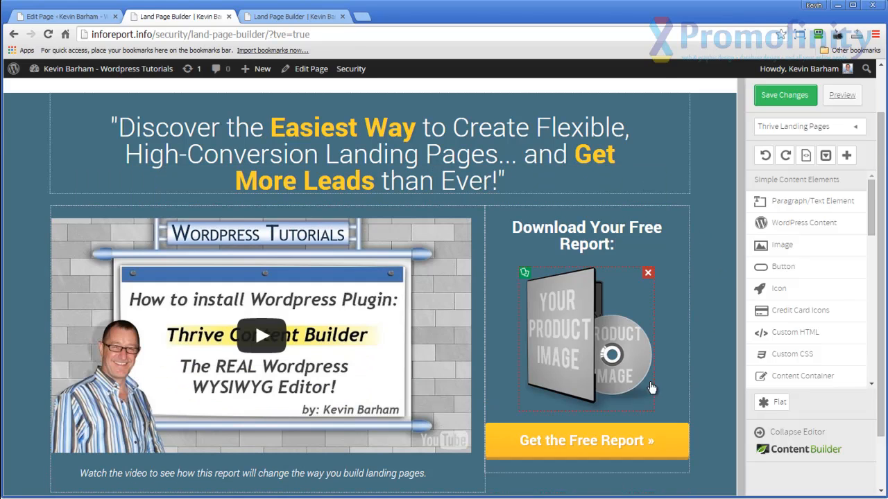
# Replace the placeholder product image under "Download Your Free Report:" with tcb_ebook.png from the media library.
pyautogui.scroll(-1, 683, 392)
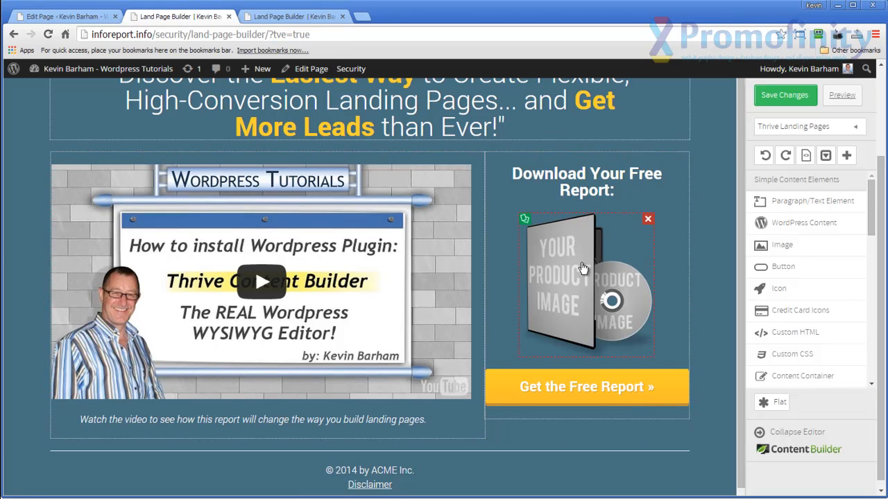
pyautogui.click(584, 270)
pyautogui.click(133, 198)
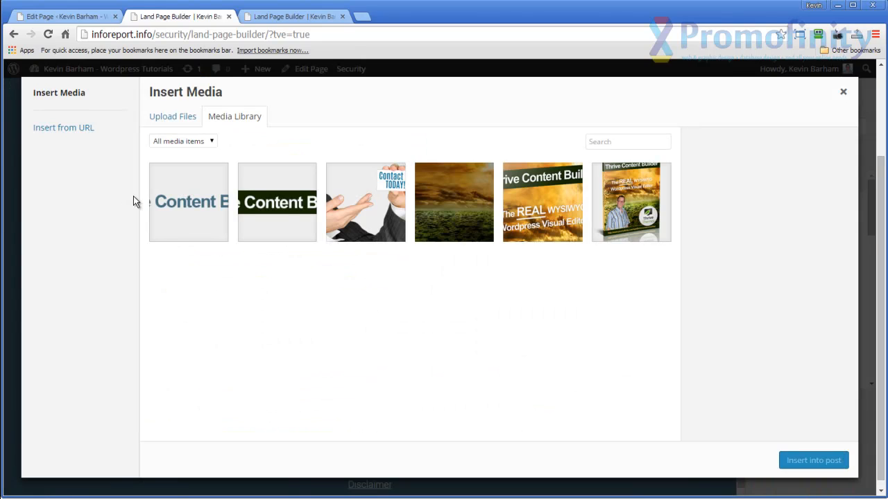
pyautogui.click(644, 242)
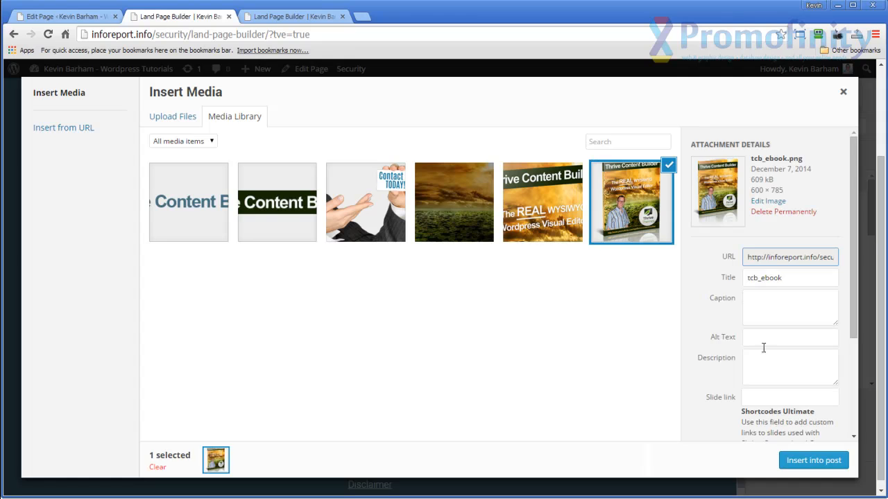
pyautogui.click(796, 451)
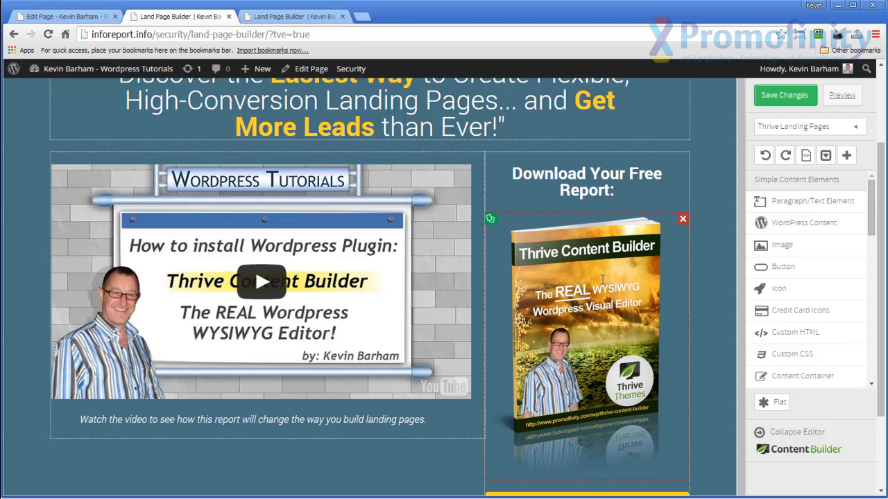
# Shrink the ebook cover image to a size of about 177 px and close its options.
pyautogui.click(602, 279)
pyautogui.moveTo(555, 173); pyautogui.dragTo(502, 178)
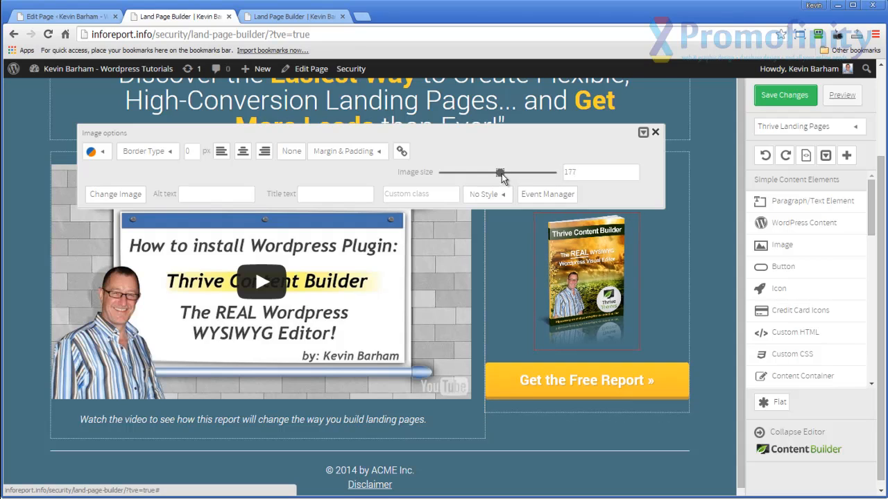
pyautogui.click(709, 213)
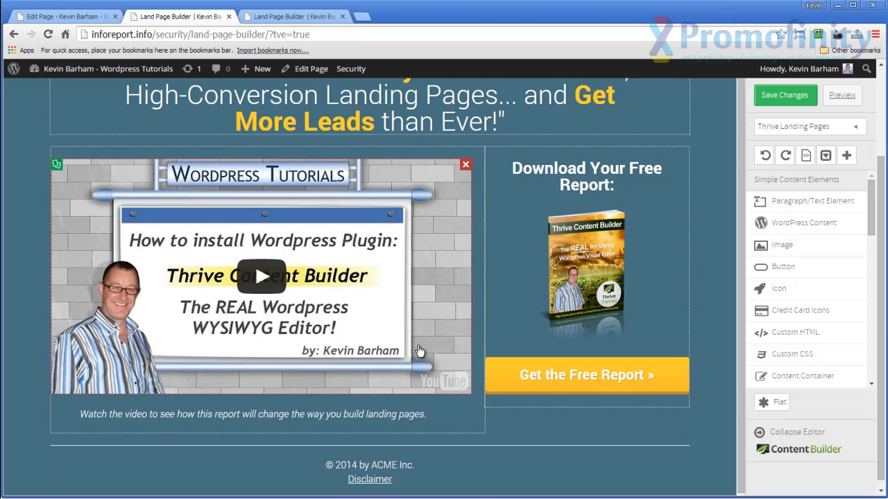
# Save the landing page changes and test the "Get the Free Report" button in the page preview.
pyautogui.scroll(2, 416, 350)
pyautogui.scroll(2, 590, 193)
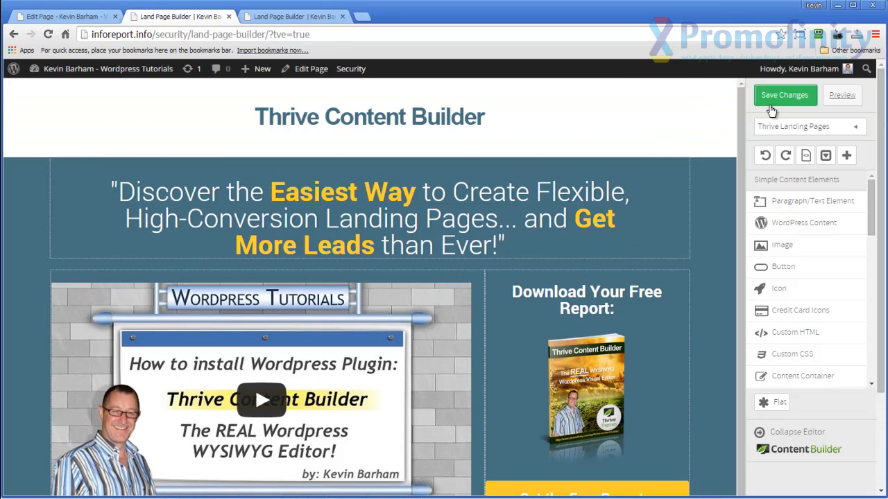
pyautogui.click(772, 101)
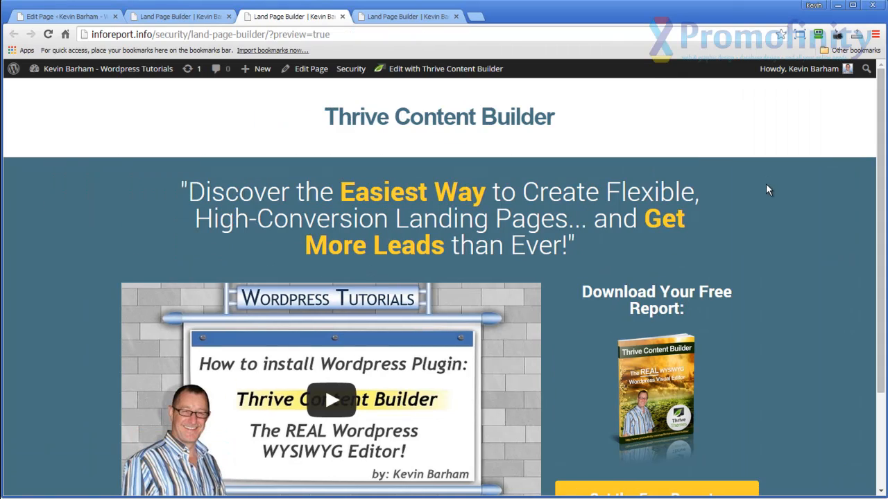
pyautogui.scroll(-3, 767, 244)
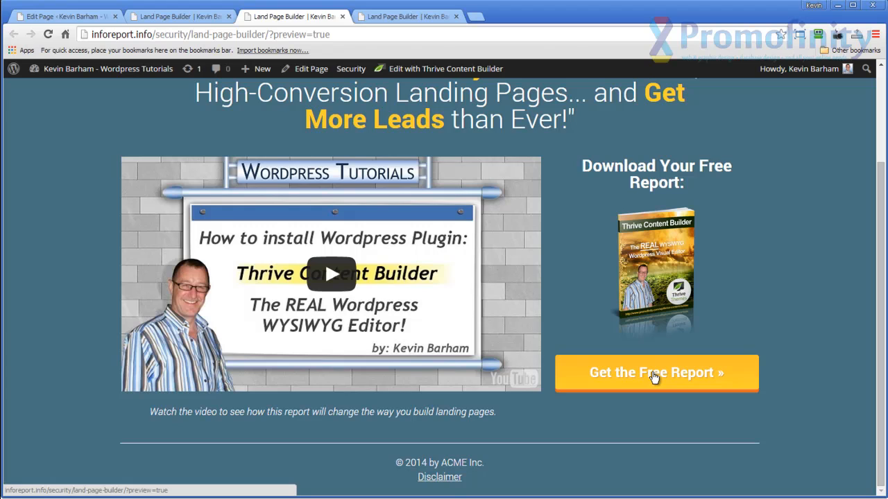
pyautogui.click(652, 376)
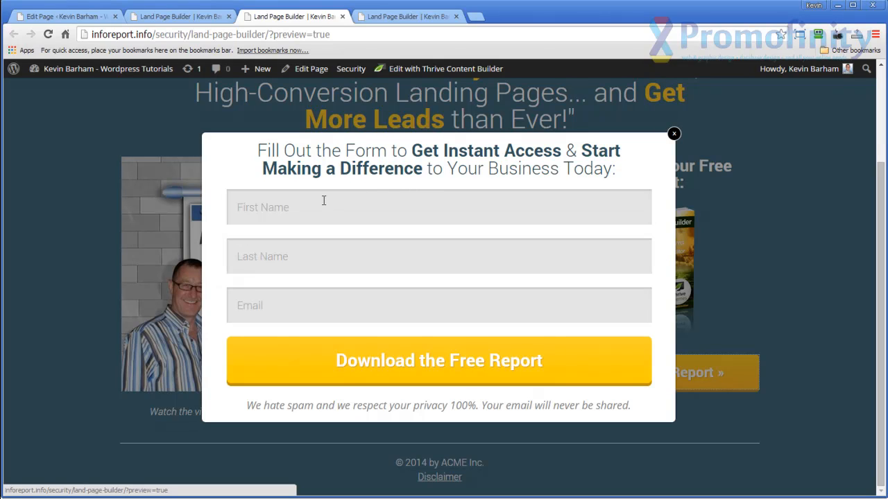
# Return to the page editor and open the Event Manager for the "Get the Free Report" button.
pyautogui.click(193, 17)
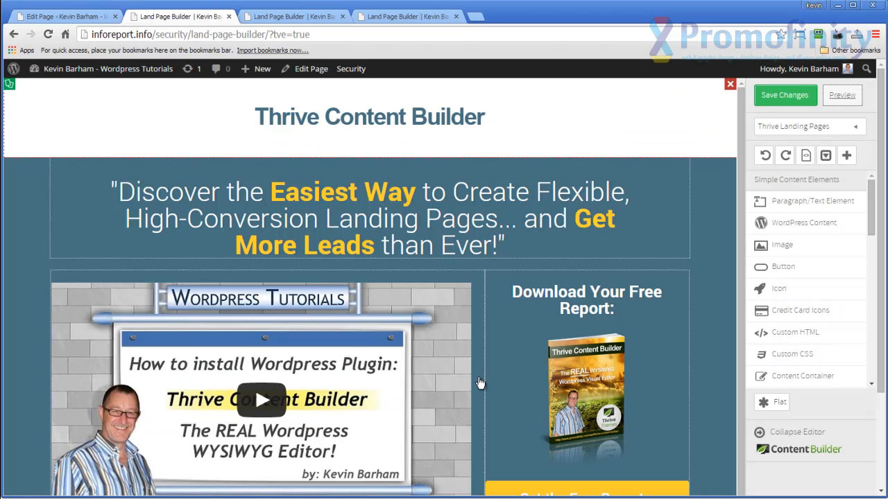
pyautogui.scroll(-1, 666, 368)
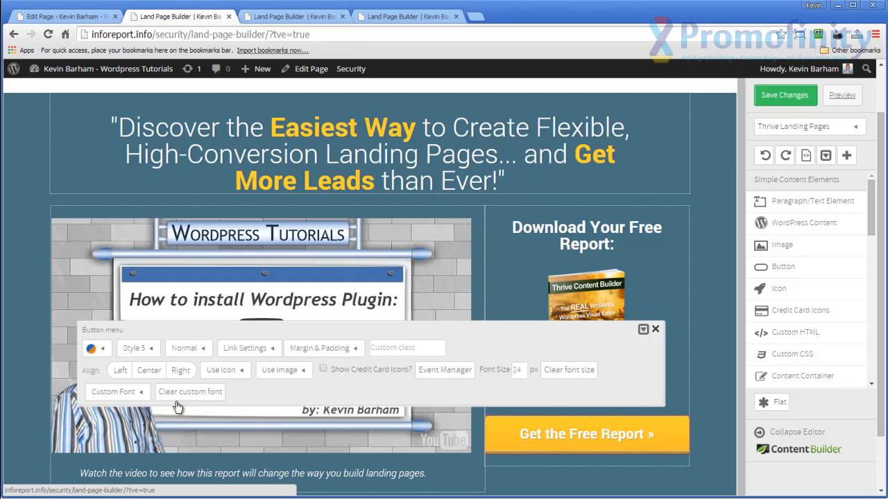
pyautogui.click(436, 371)
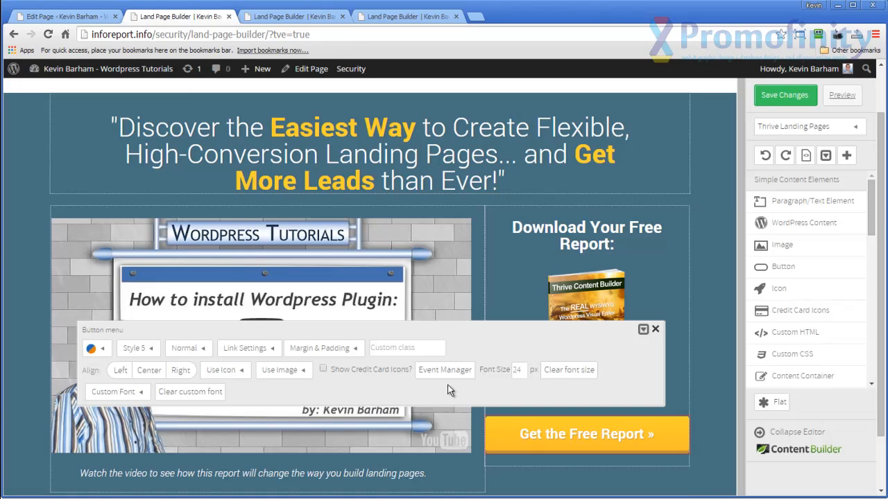